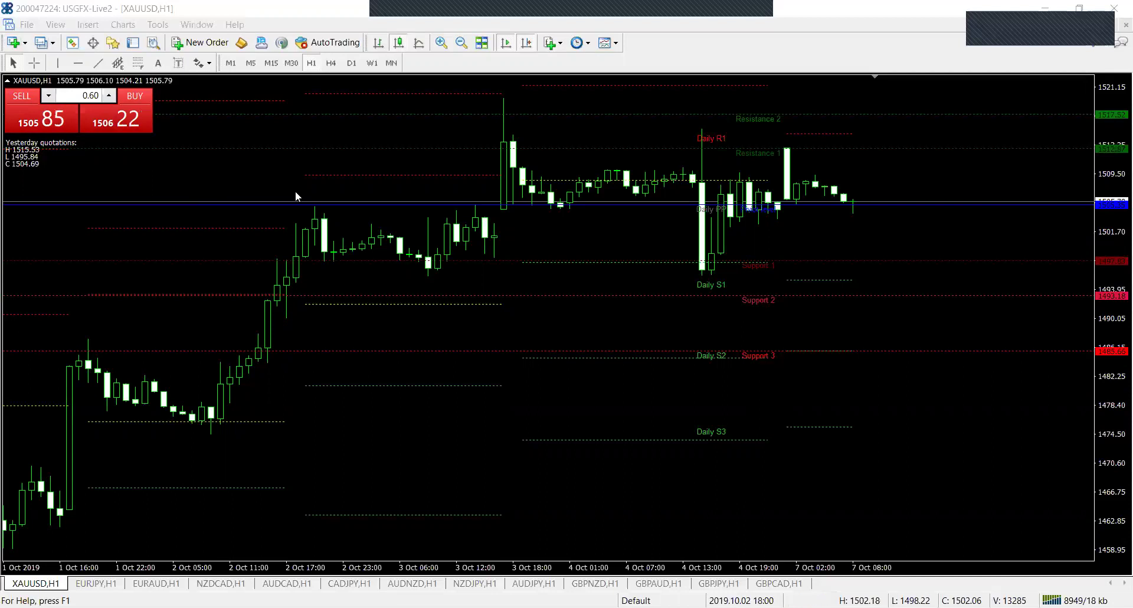
Review the closed trades and their profits in the account history, and hide the terminal again
left_click(133, 42)
left_click(145, 581)
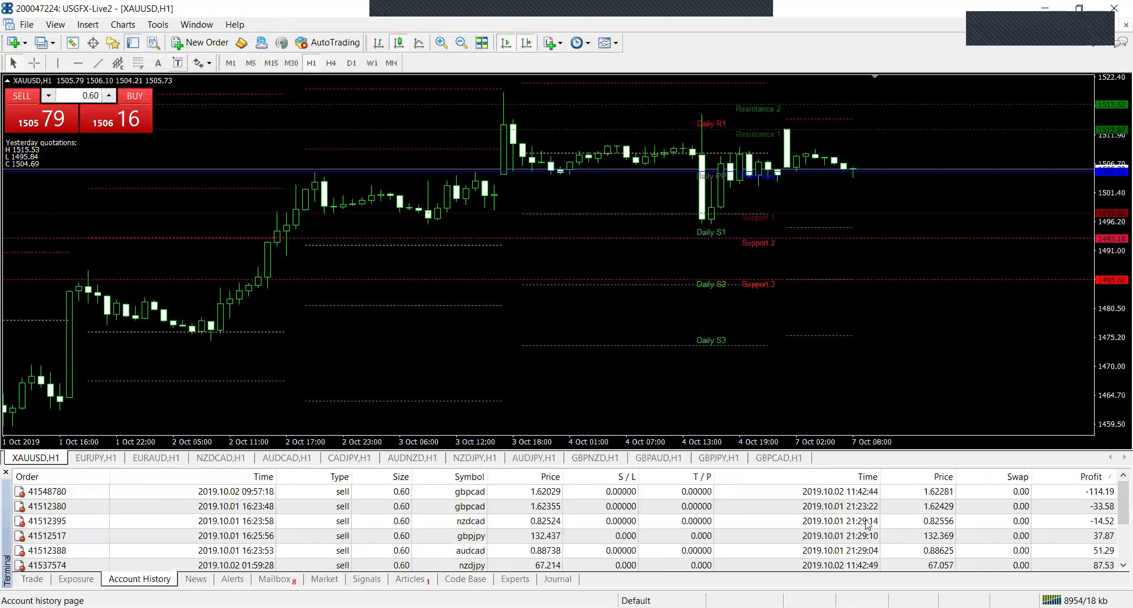
scroll(867, 524, "down", 2)
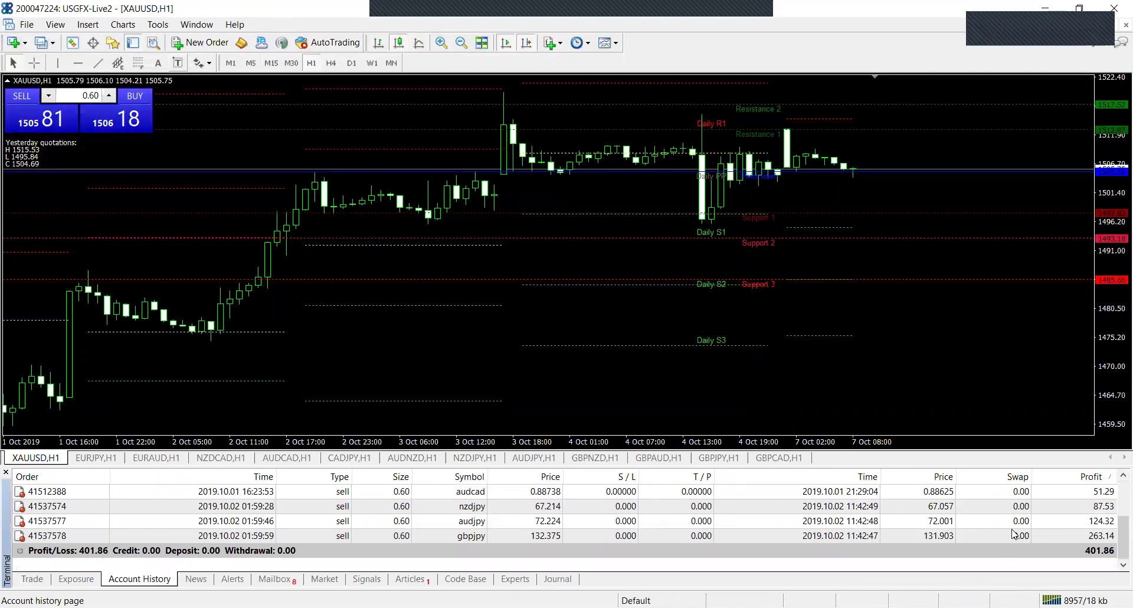
scroll(1003, 525, "up", 2)
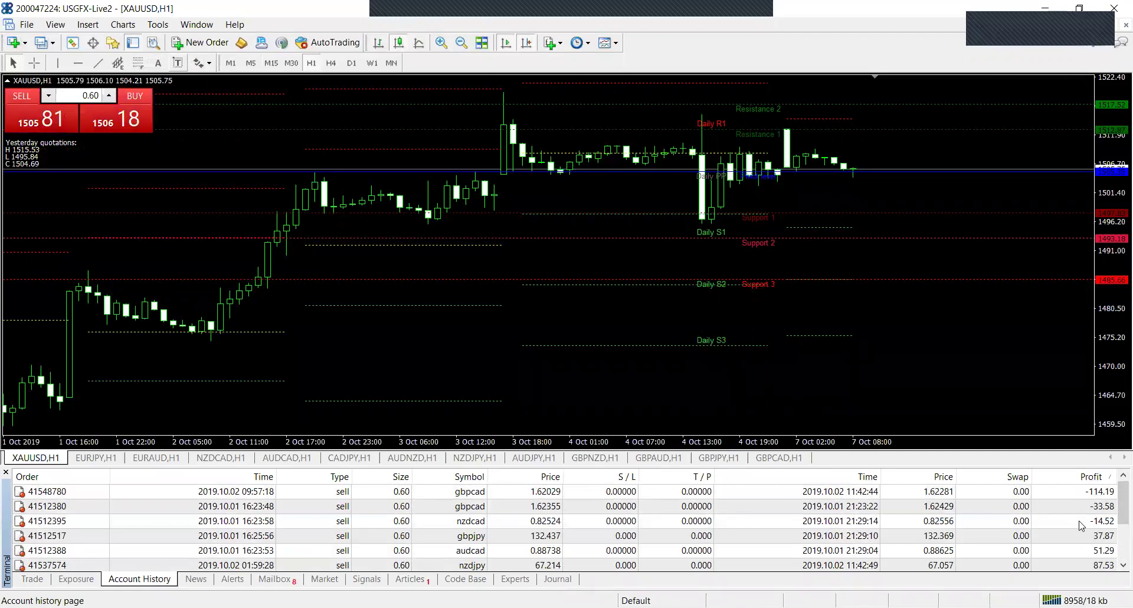
scroll(1038, 525, "down", 2)
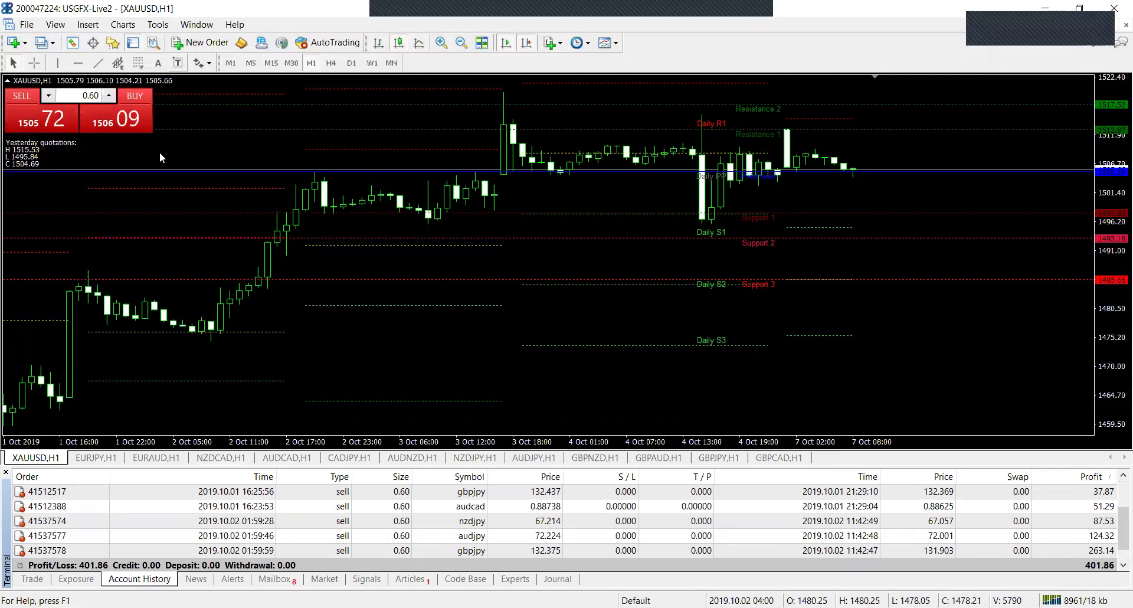
left_click(132, 42)
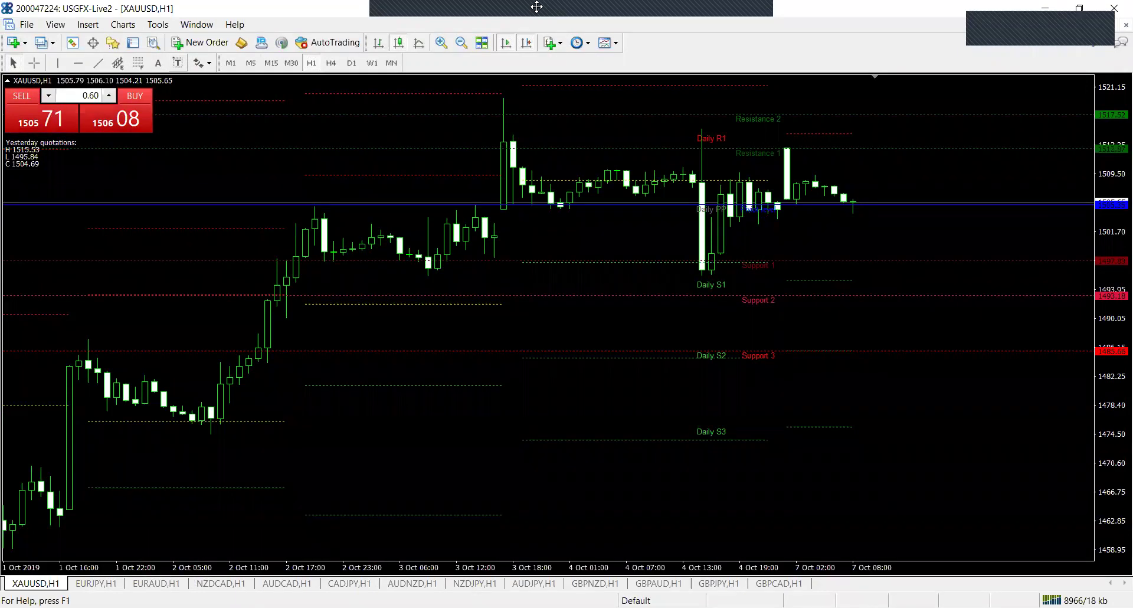
Switch to the Forex Factory calendar in the browser and examine the economic events for Monday Oct 7 and Tuesday Oct 8
key("alt+Tab")
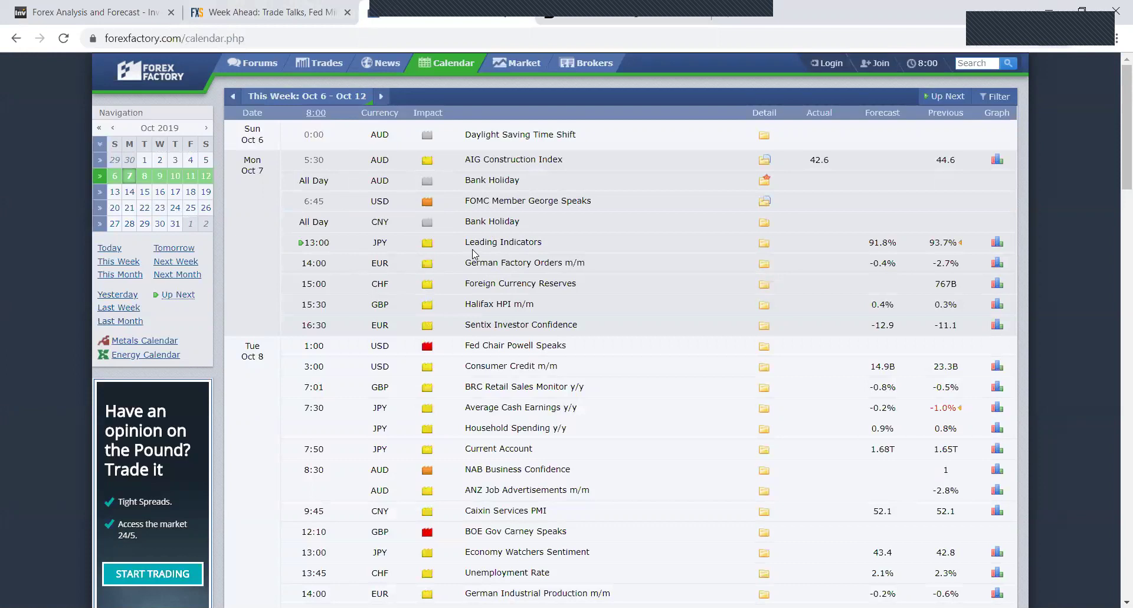
scroll(520, 243, "down", 3)
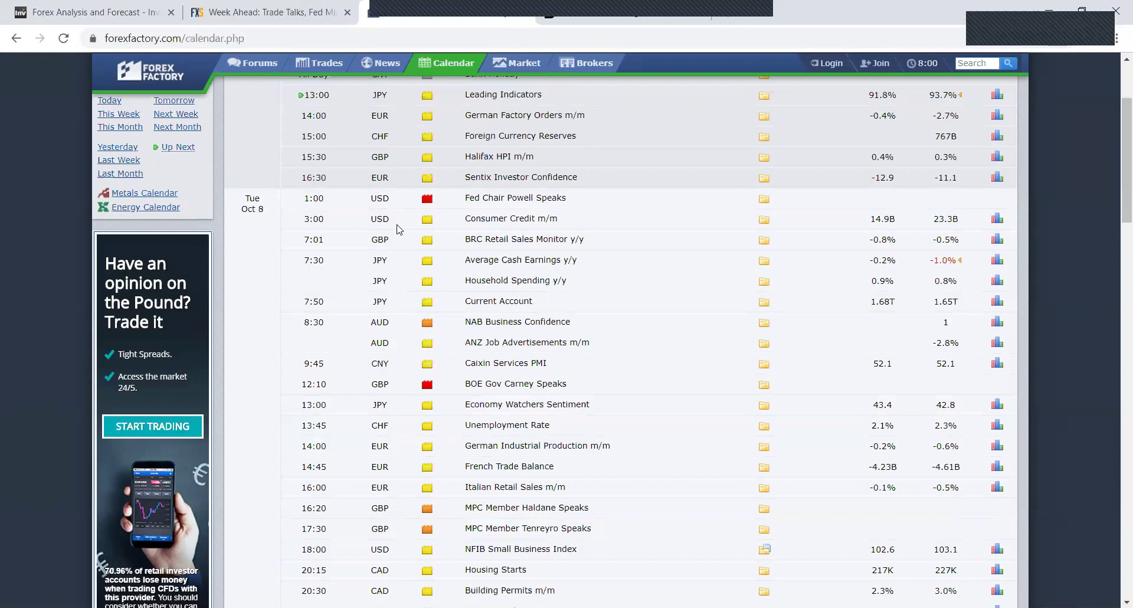
scroll(398, 237, "down", 1)
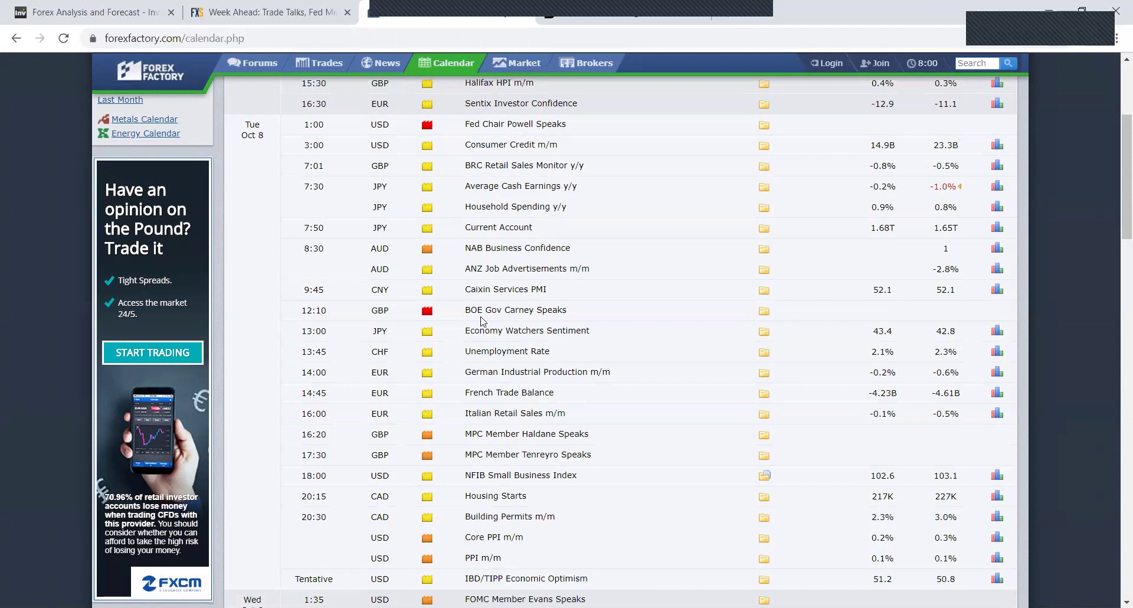
scroll(531, 346, "down", 1)
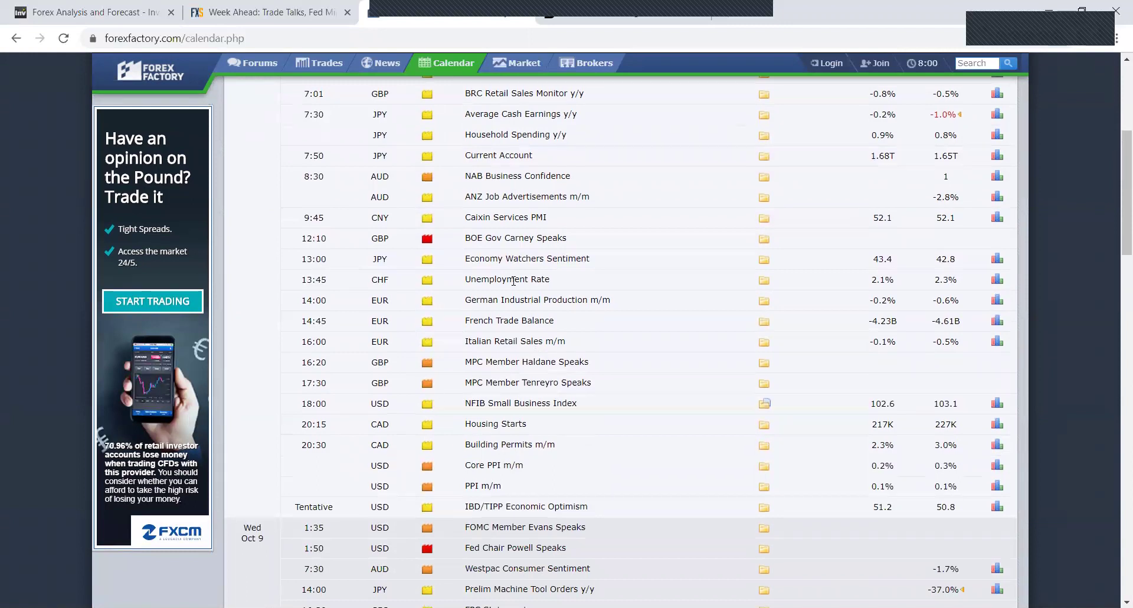
scroll(501, 283, "up", 1)
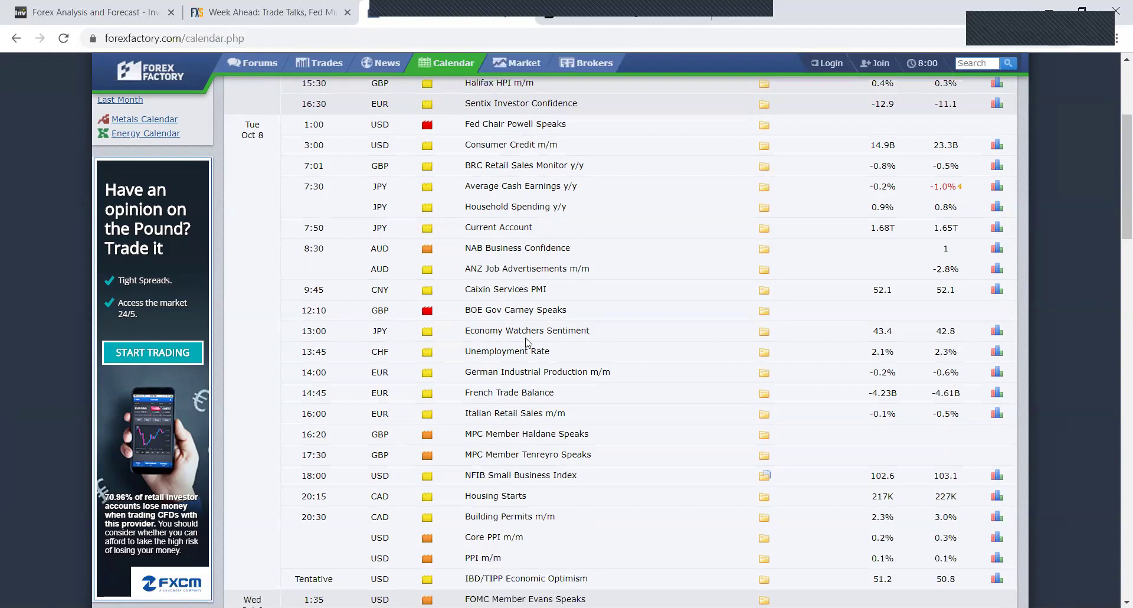
scroll(511, 349, "down", 1)
scroll(486, 380, "down", 1)
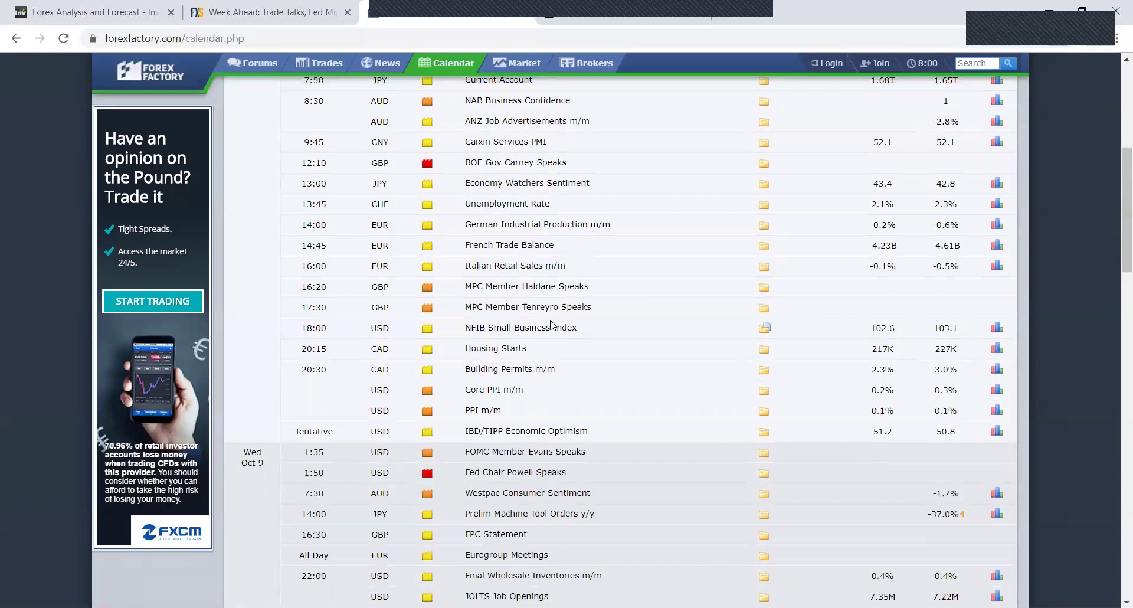
Examine the calendar's events for Wednesday Oct 9 and Thursday Oct 10, especially the high-impact ones
scroll(543, 325, "down", 4)
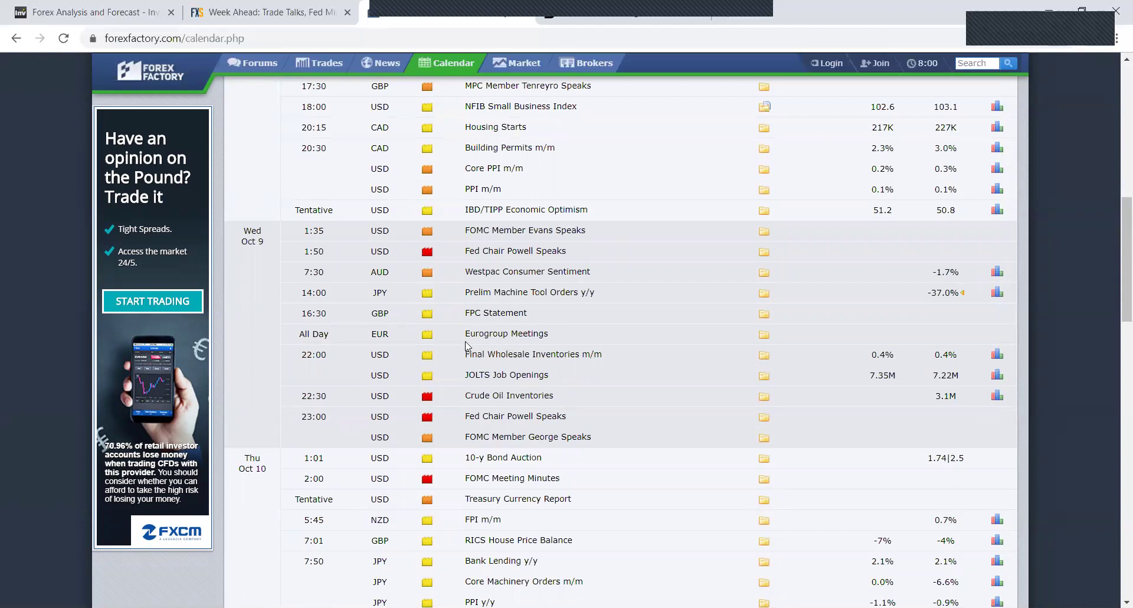
scroll(533, 349, "down", 1)
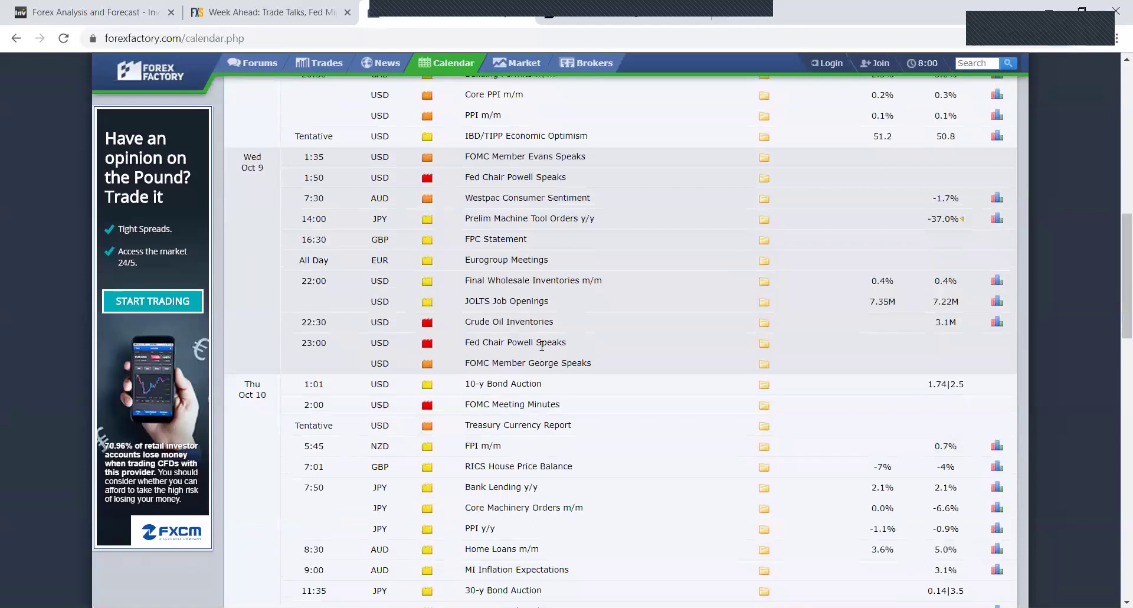
scroll(587, 336, "down", 2)
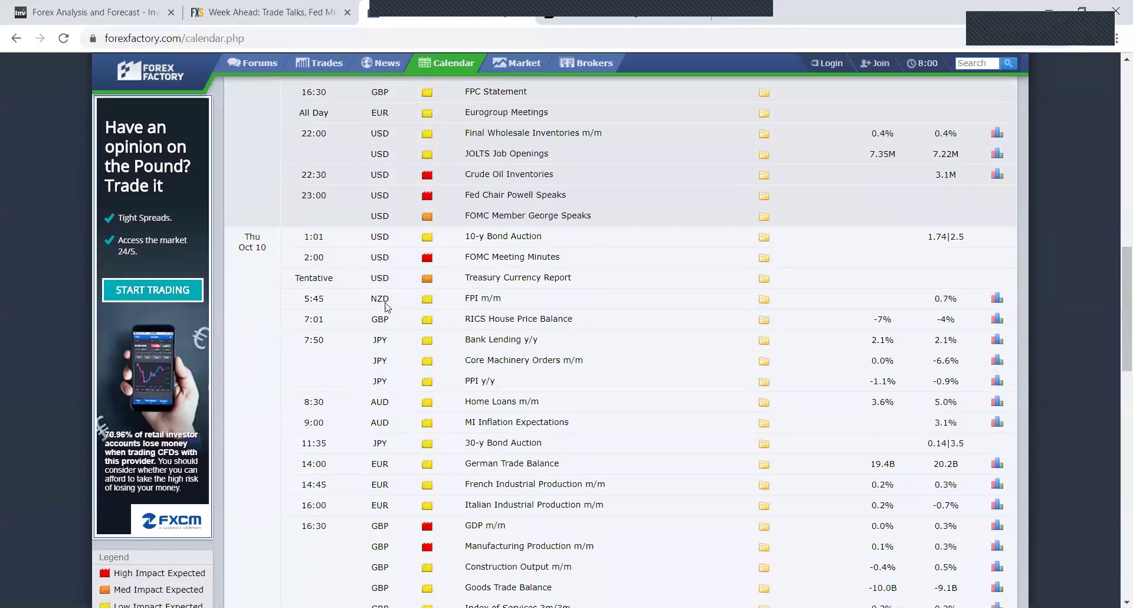
scroll(593, 301, "down", 1)
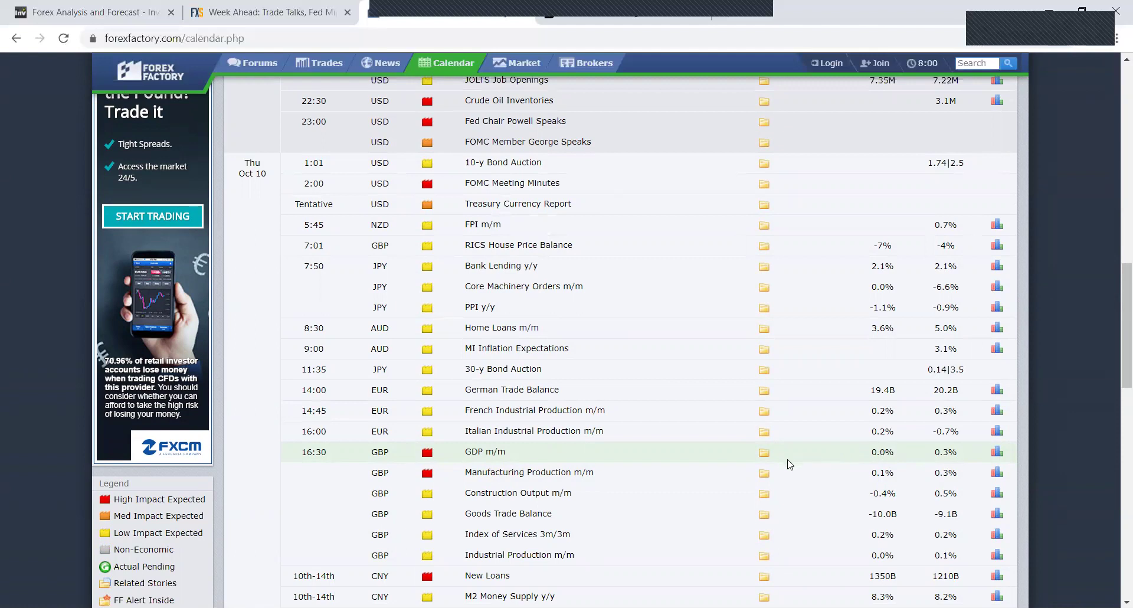
scroll(581, 483, "down", 1)
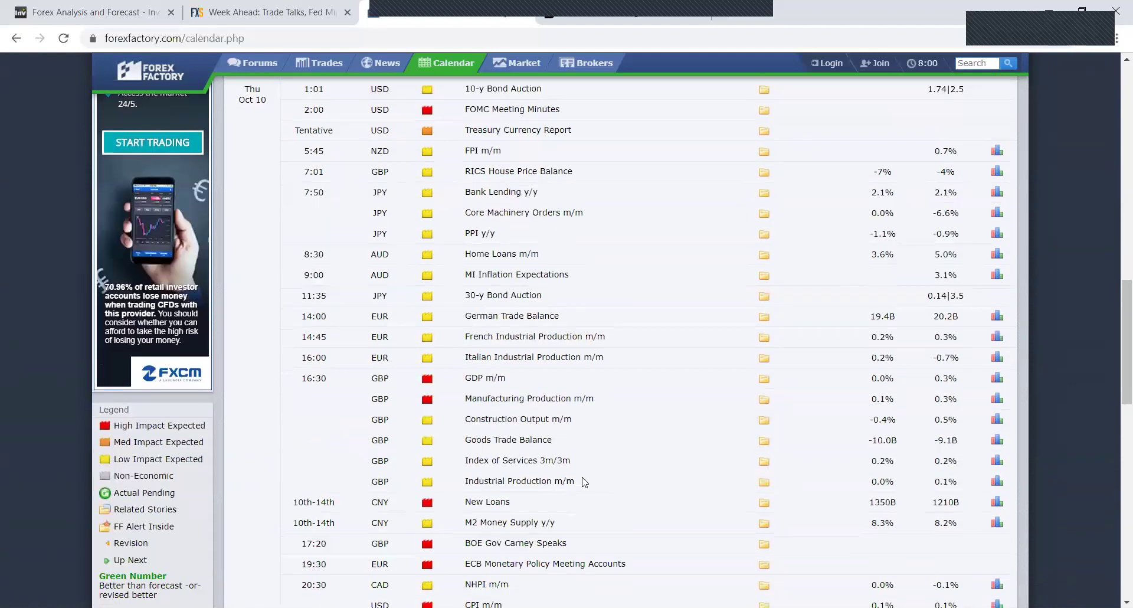
scroll(413, 449, "down", 1)
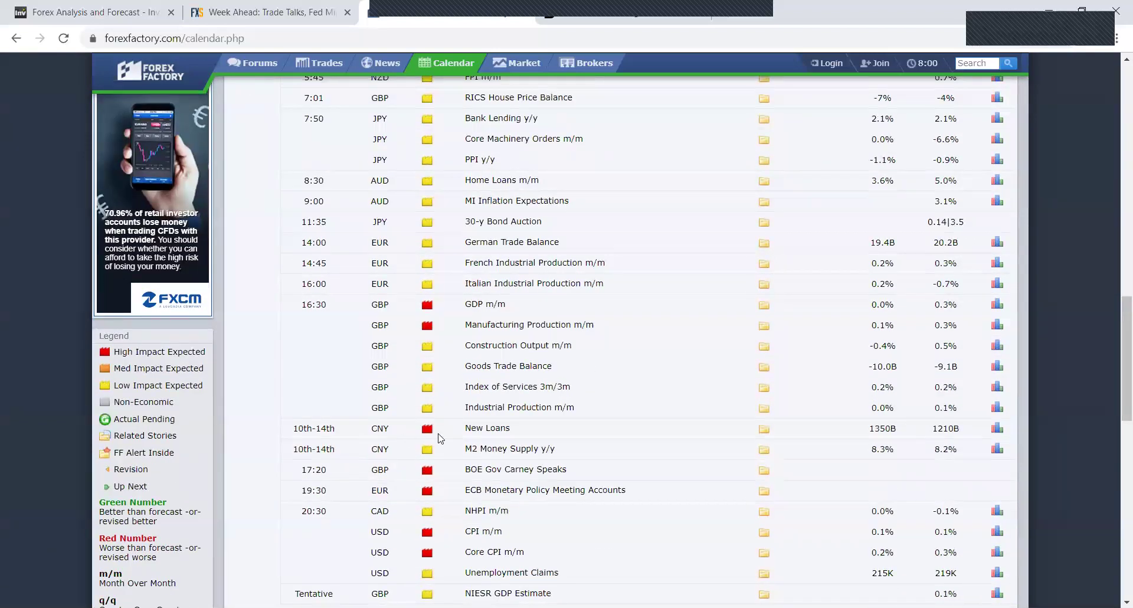
scroll(422, 481, "down", 2)
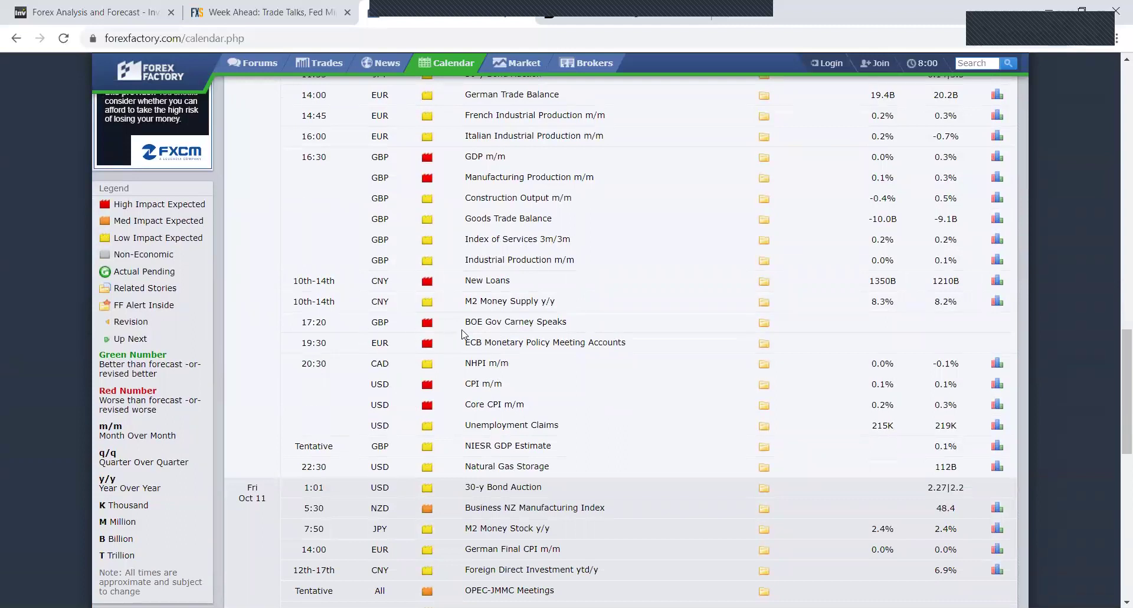
Go over Thursday Oct 10 again, comparing the forecasts for the high-impact GBP, EUR and USD releases
scroll(449, 366, "up", 3)
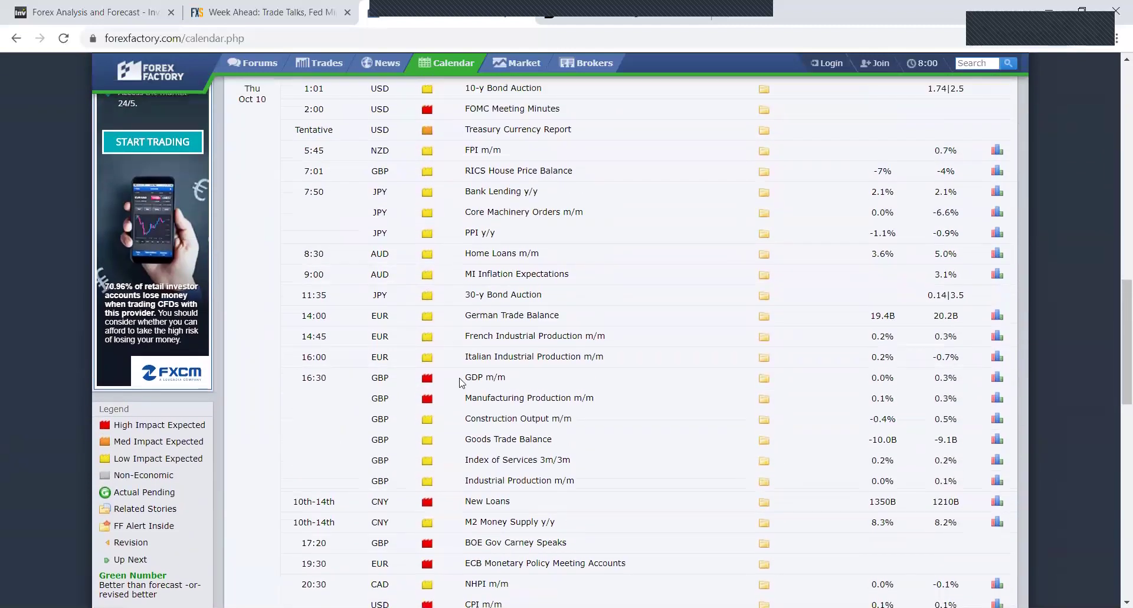
scroll(462, 383, "down", 2)
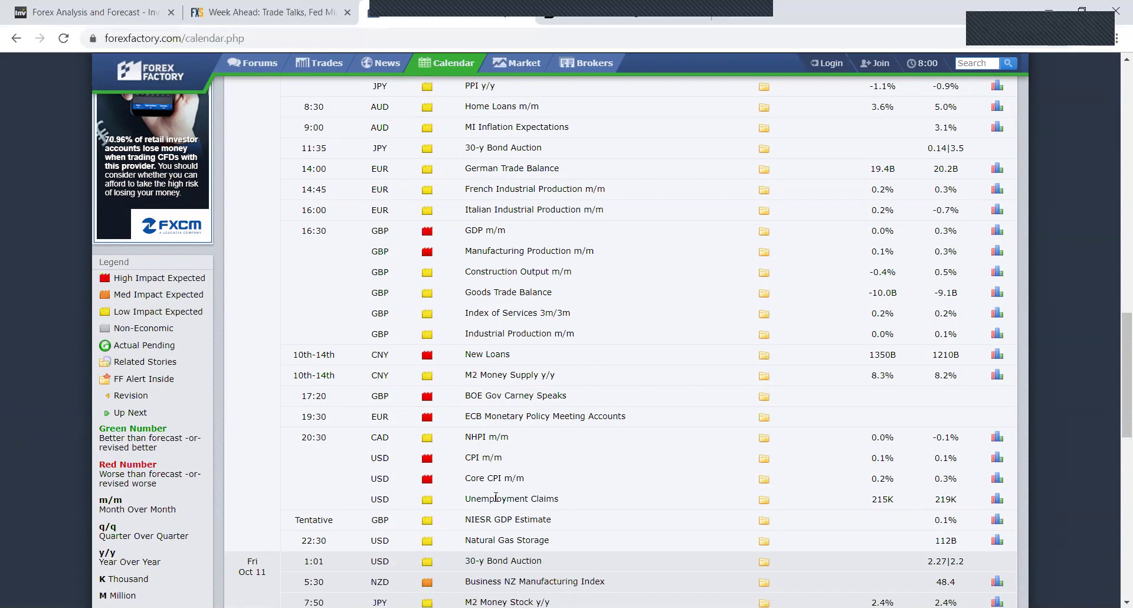
scroll(514, 485, "down", 1)
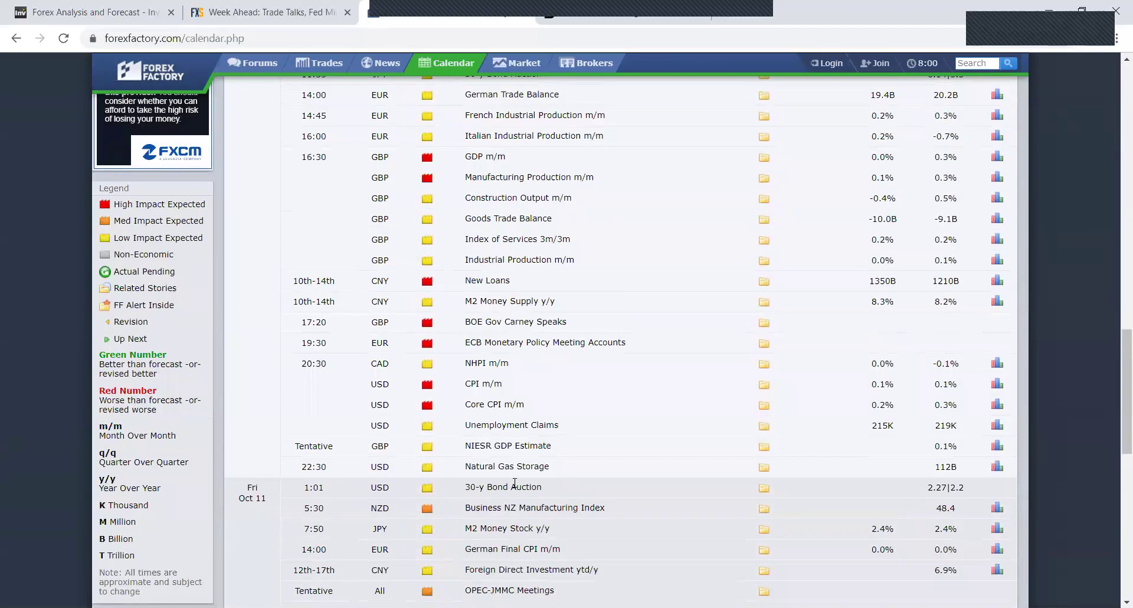
scroll(514, 482, "up", 5)
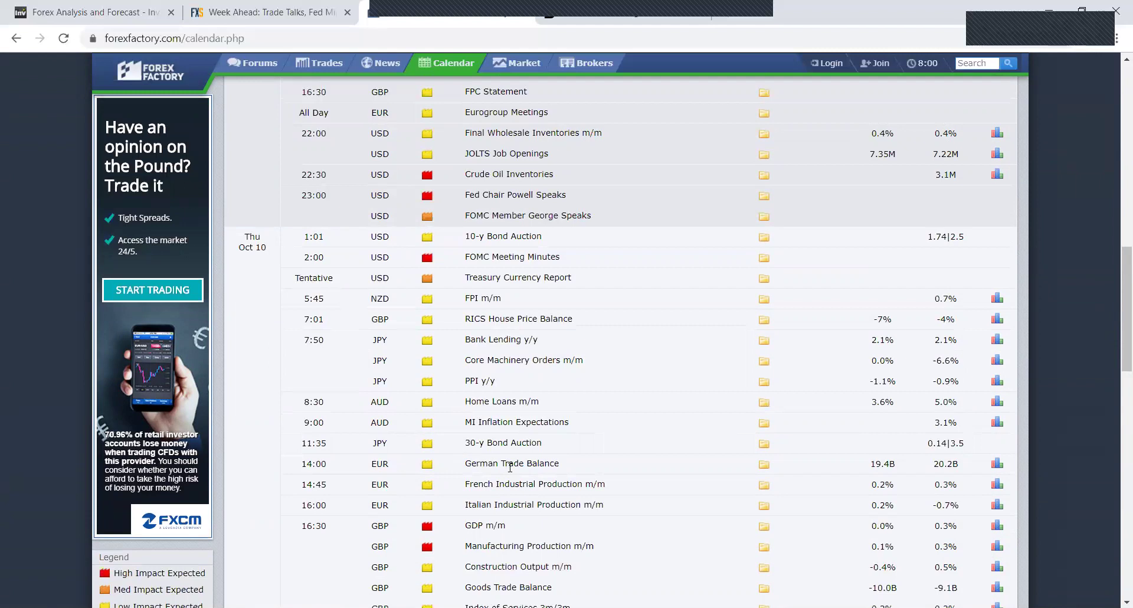
scroll(514, 472, "down", 2)
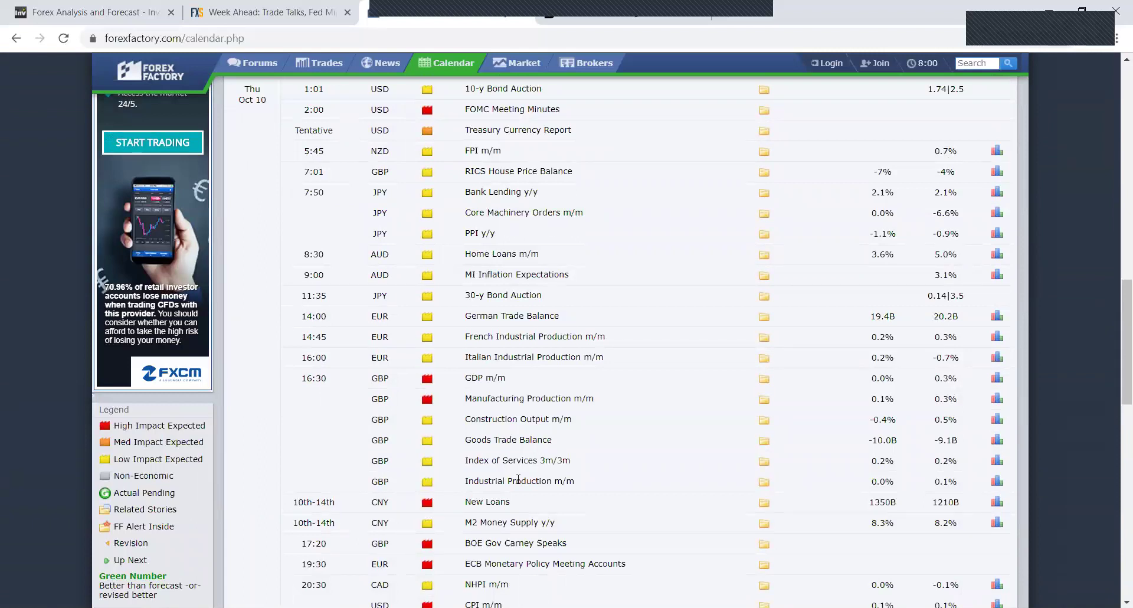
scroll(517, 481, "down", 1)
scroll(520, 485, "down", 1)
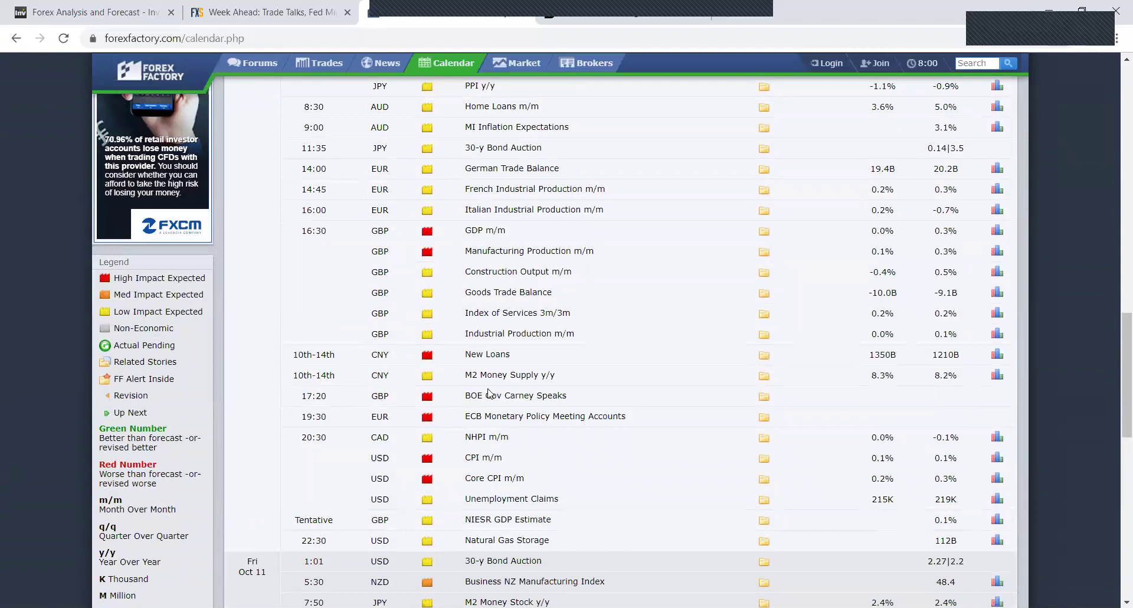
scroll(492, 317, "up", 1)
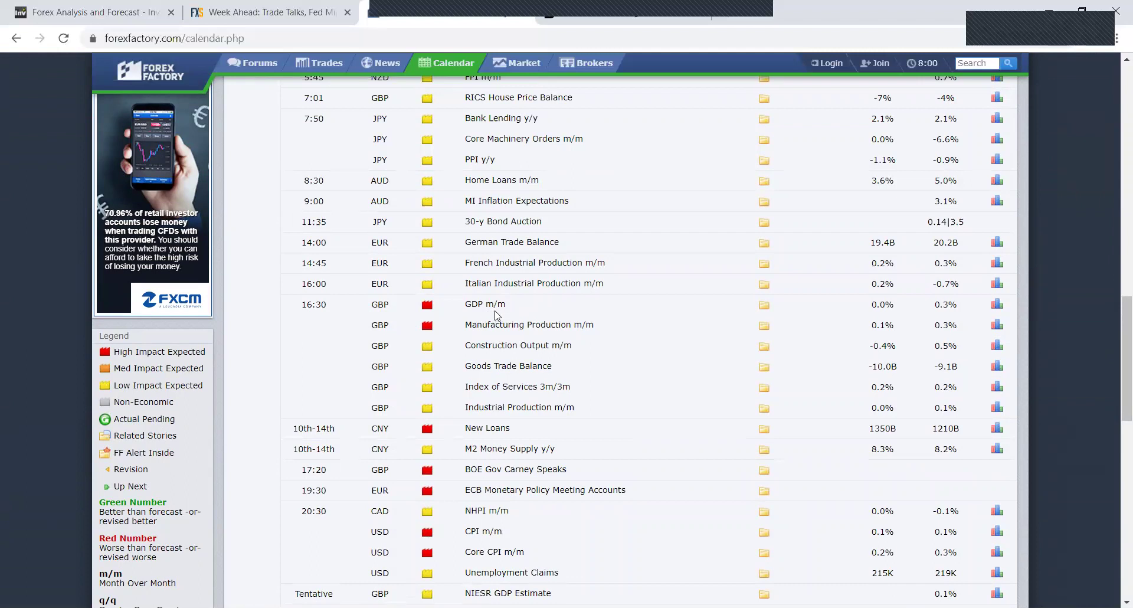
Examine the calendar's events for Friday Oct 11 and Saturday Oct 12, including the CAD employment releases
scroll(508, 360, "down", 4)
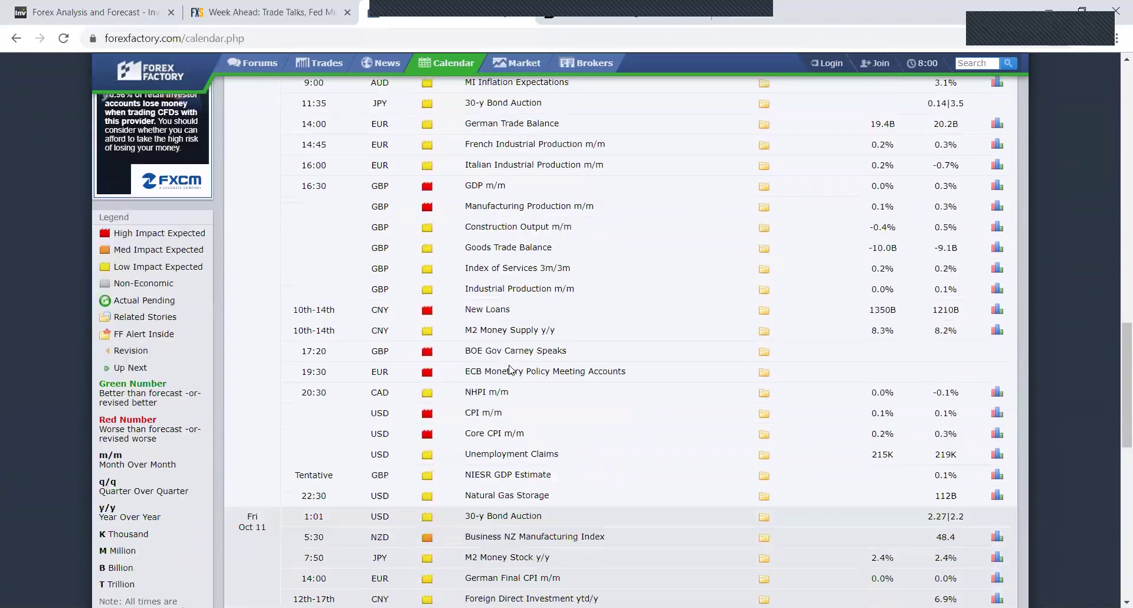
scroll(511, 365, "down", 3)
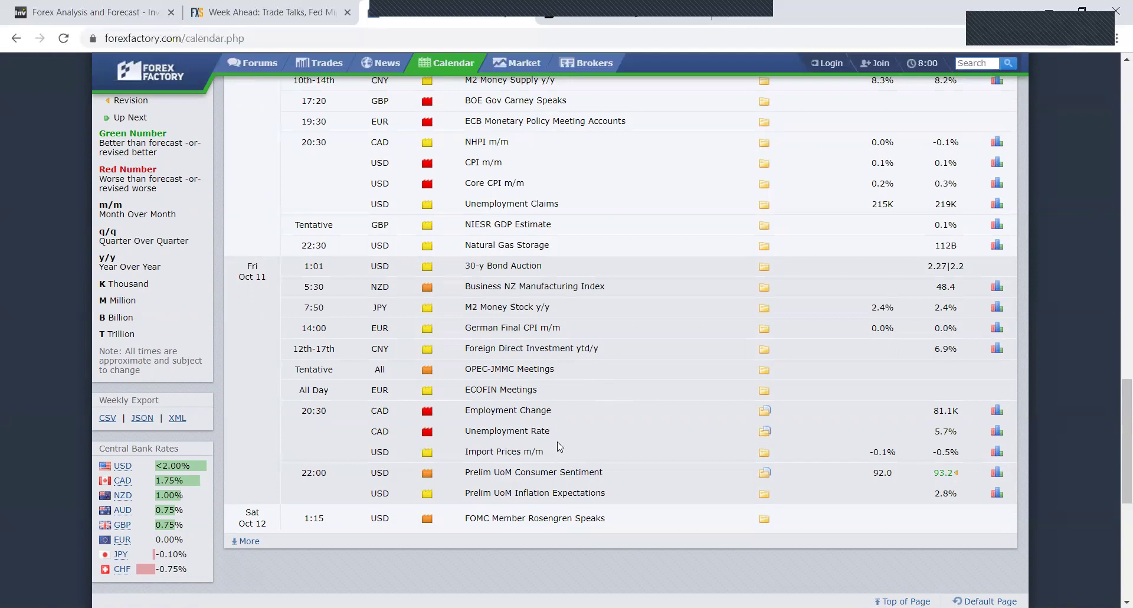
scroll(559, 443, "up", 3)
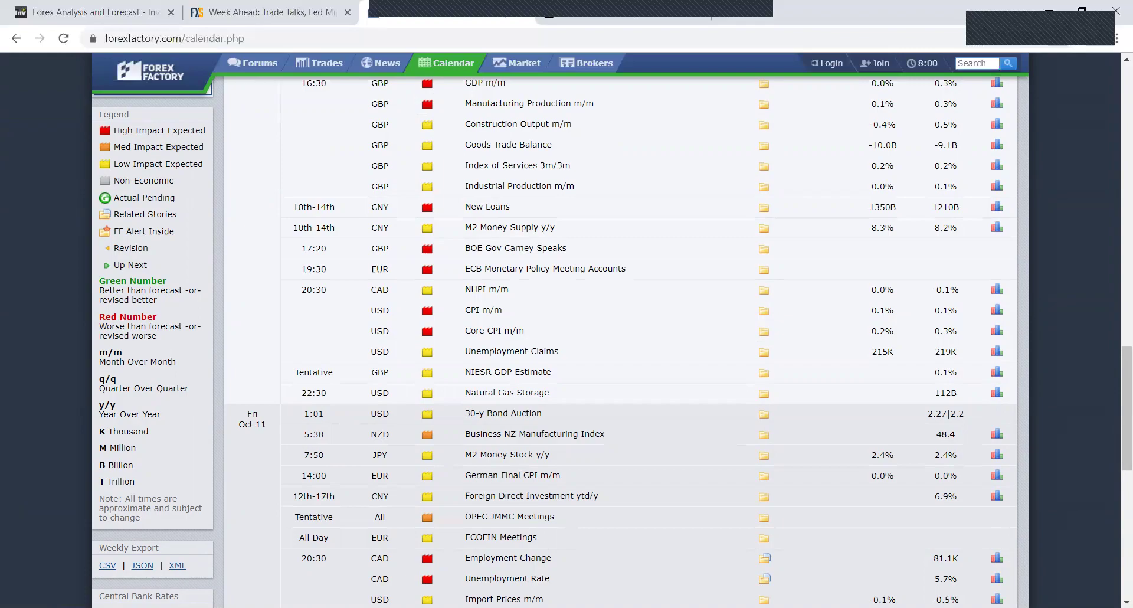
Switch back to MetaTrader, enlarge the XAUUSD hourly chart, and measure the Oct 7 price drop from Resistance 1 to the pivot line
key("alt+Tab")
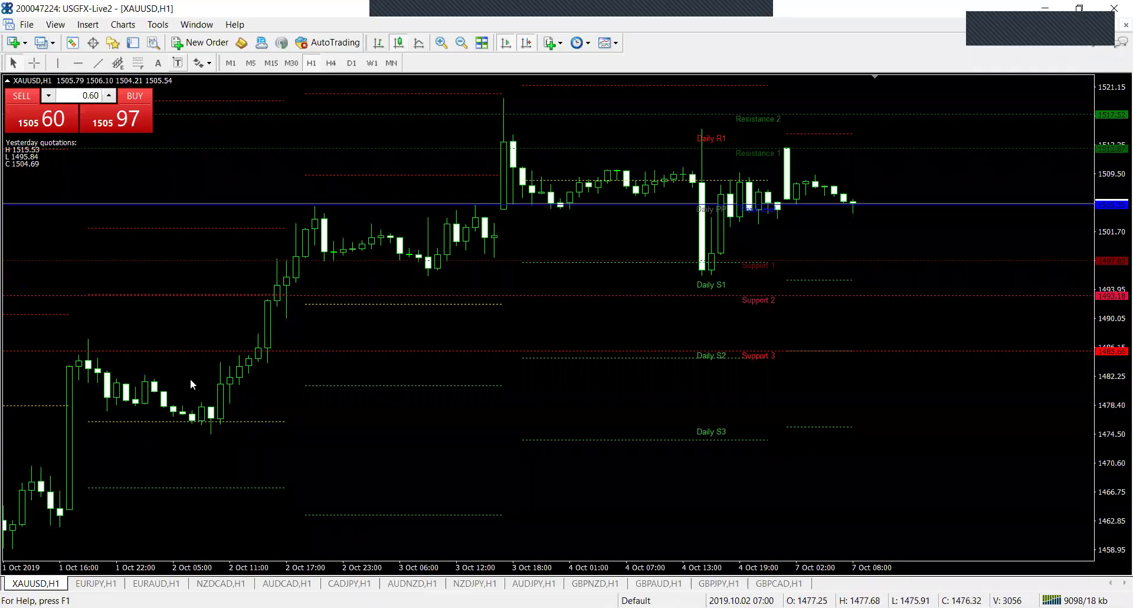
left_click(447, 46)
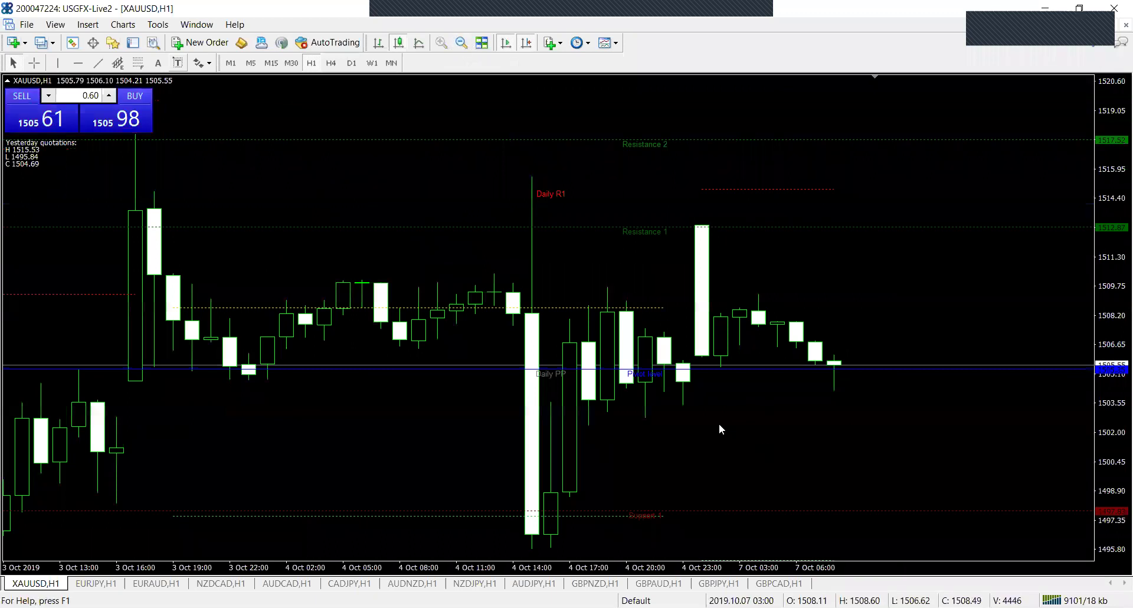
left_click(34, 63)
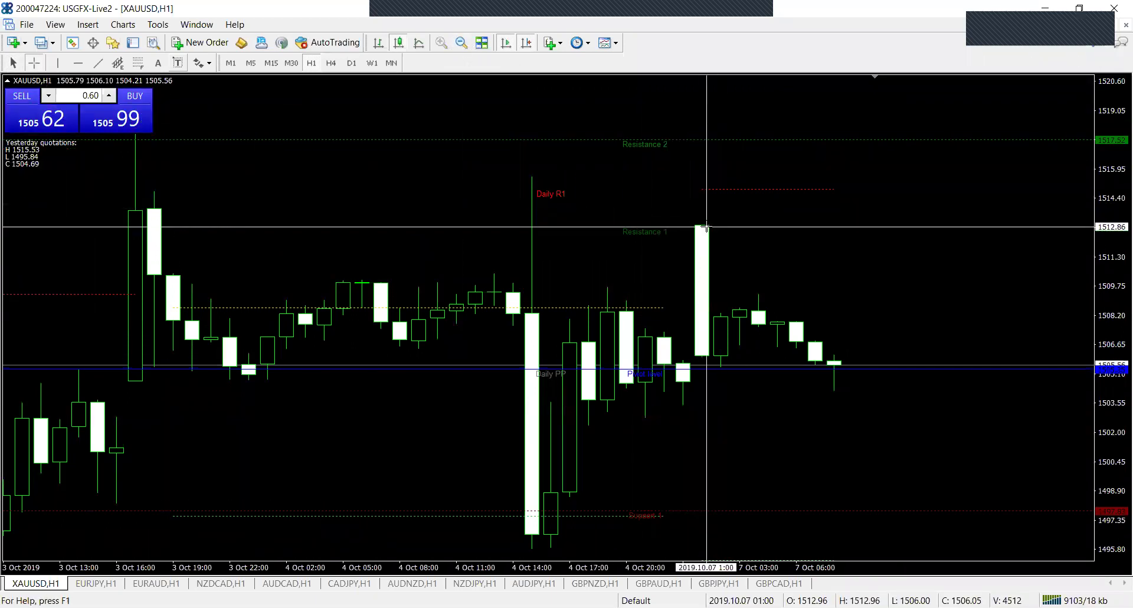
mouse_move(706, 226)
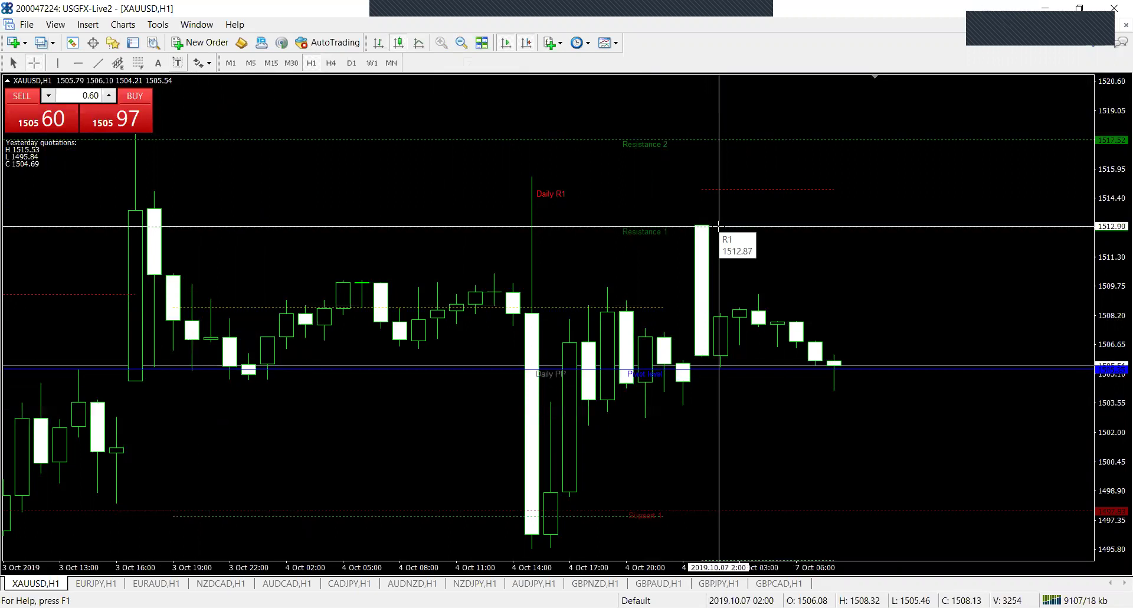
left_click_drag(719, 226, 724, 370)
Look through the EURJPY, EURAUD and NZDCAD hourly charts, and return to EURAUD
left_click(98, 584)
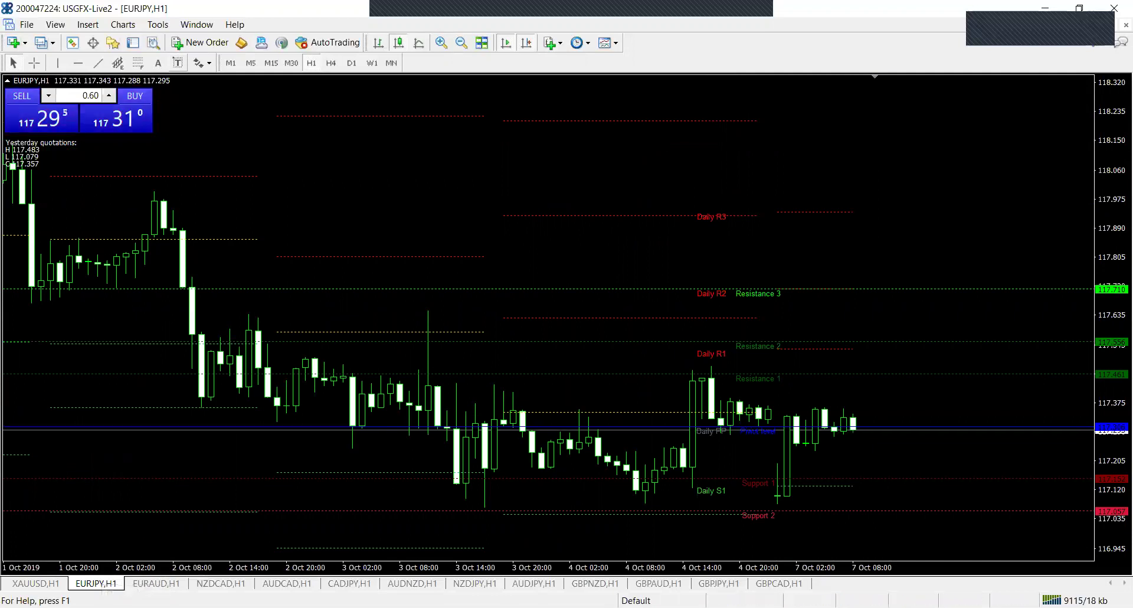
left_click(159, 584)
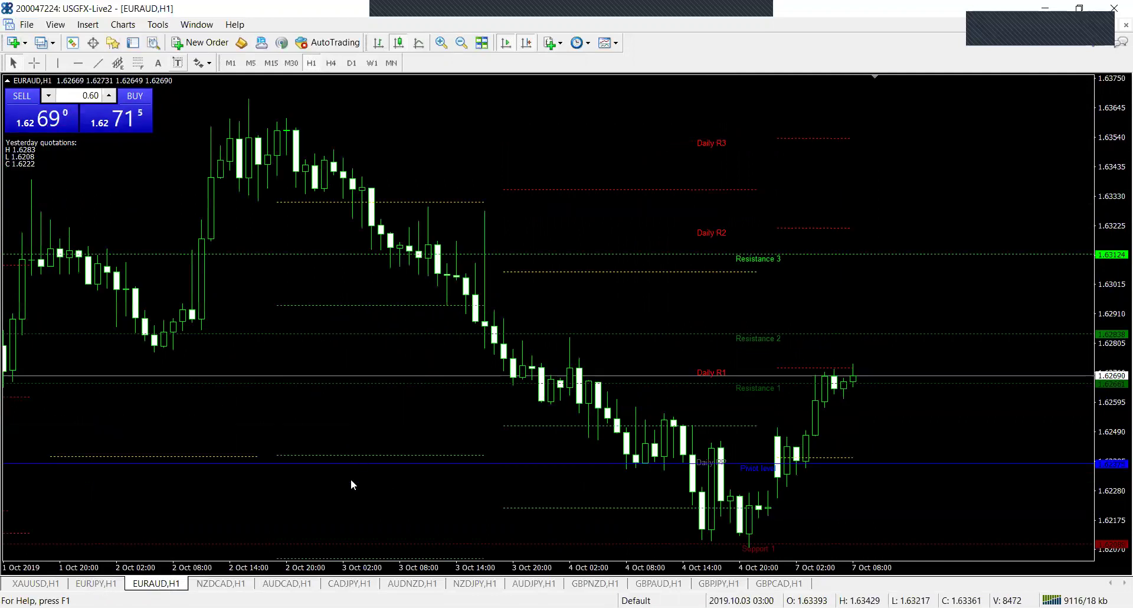
left_click(220, 583)
left_click(169, 585)
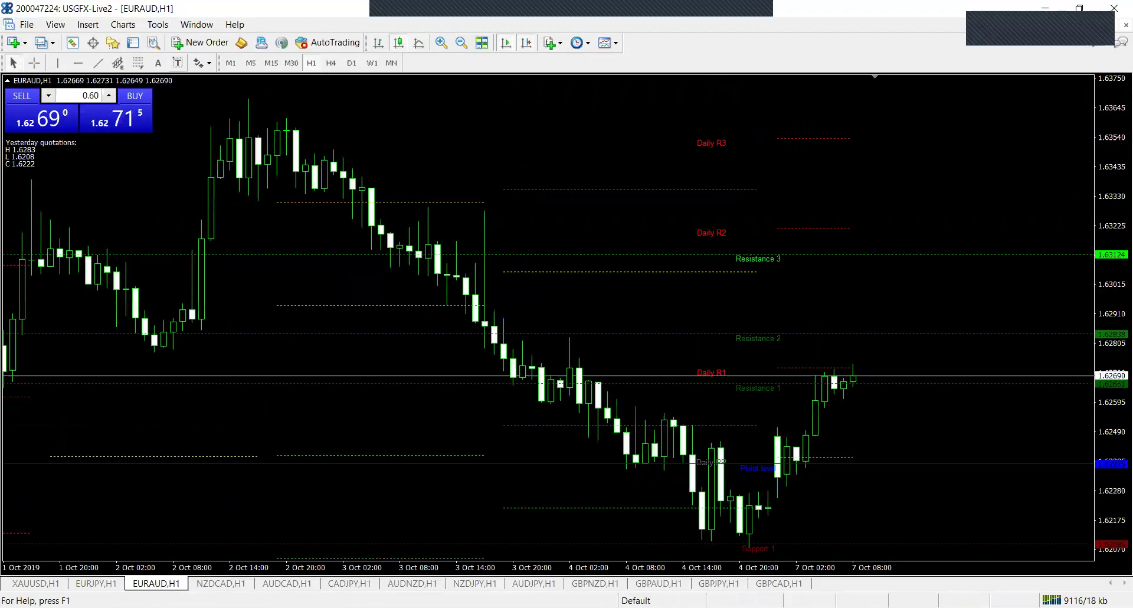
Review the EURJPY hourly chart, return to EURAUD, and measure from the Oct 7 Daily R1 level down to the daily pivot
left_click(100, 584)
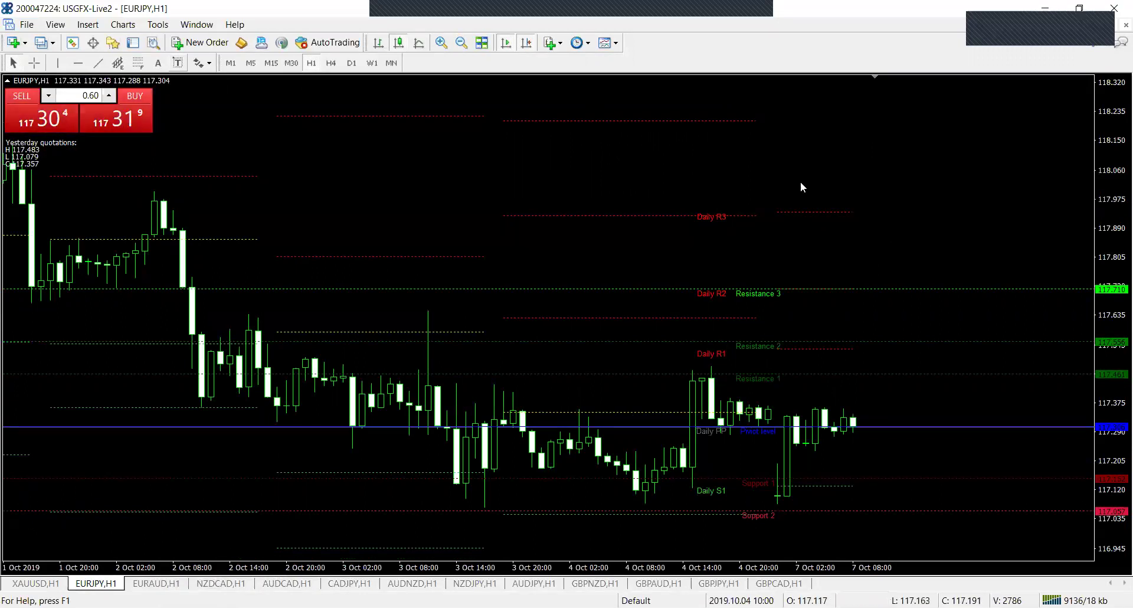
left_click(176, 586)
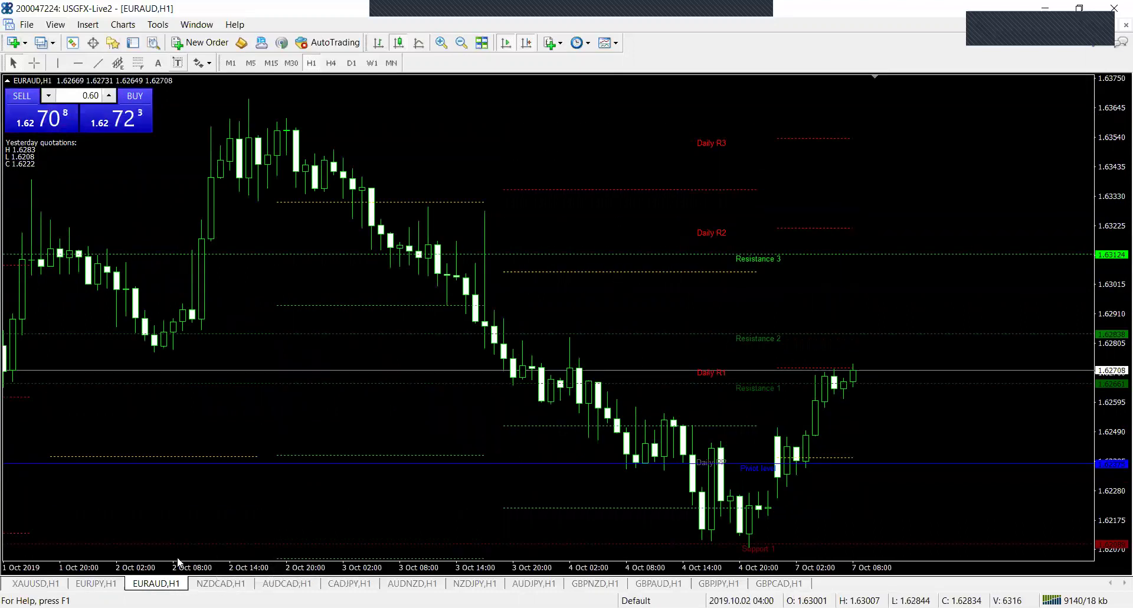
left_click(34, 62)
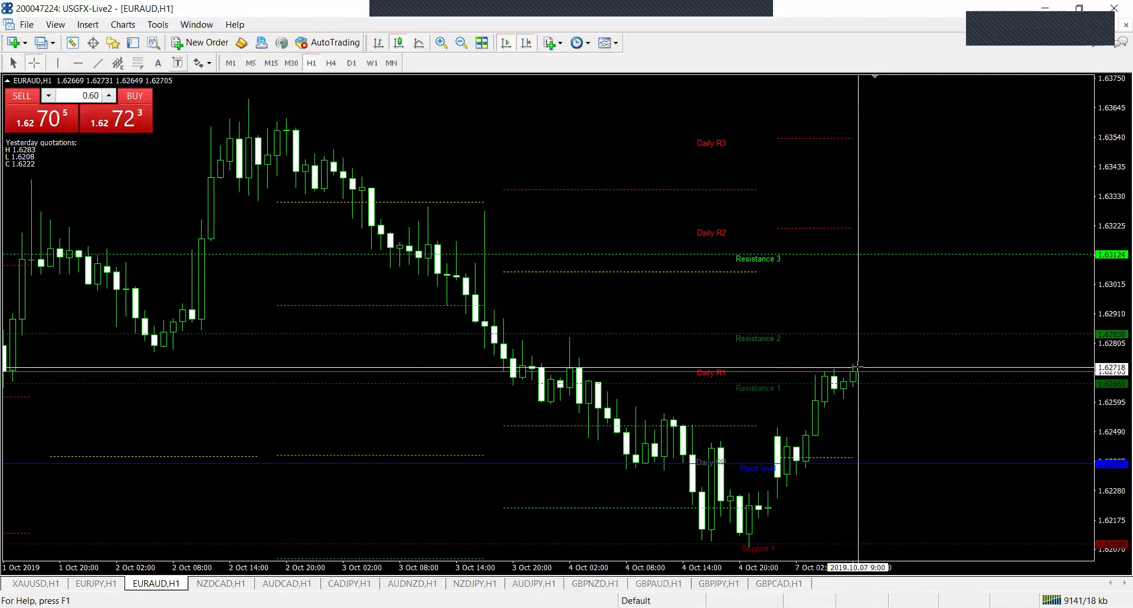
left_click_drag(856, 368, 852, 451)
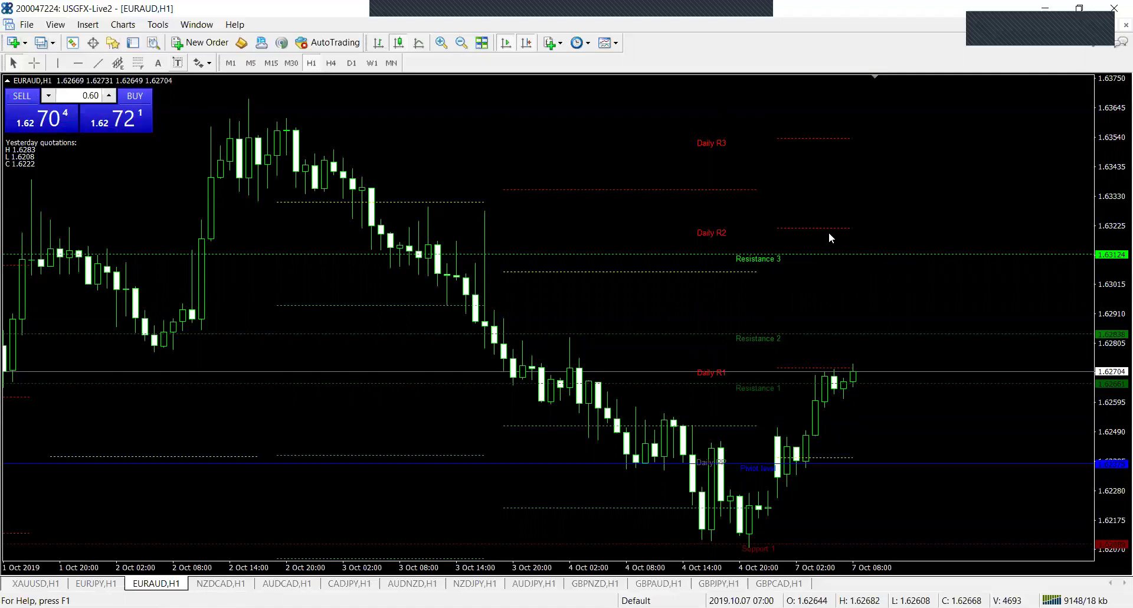
Check EURAUD's wider price history on the H4 timeframe, and return the chart to H1
left_click(462, 42)
left_click(331, 62)
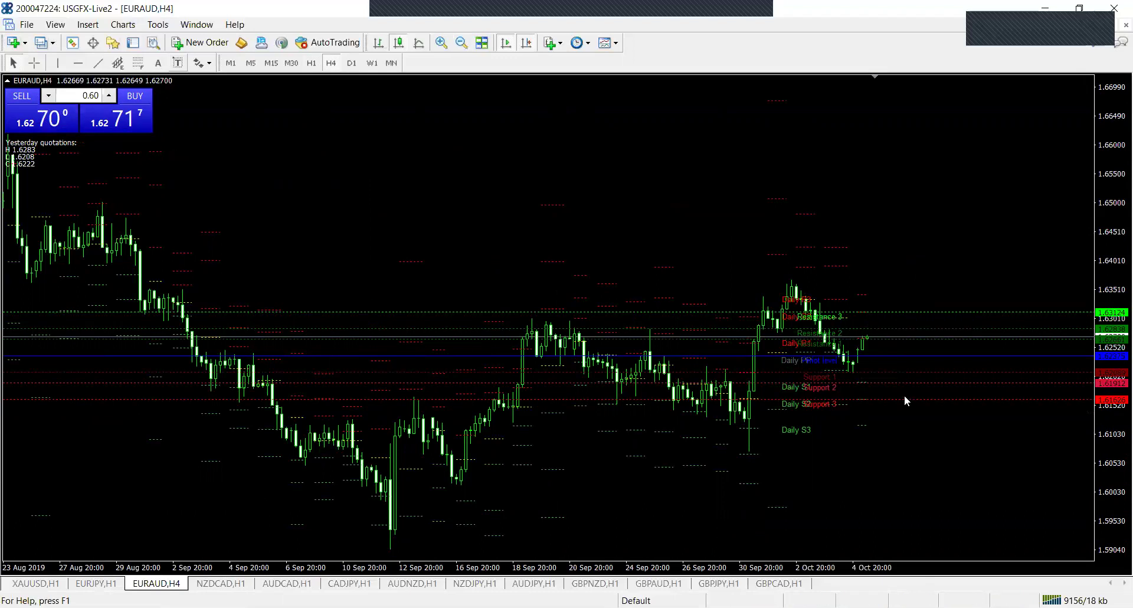
left_click(317, 64)
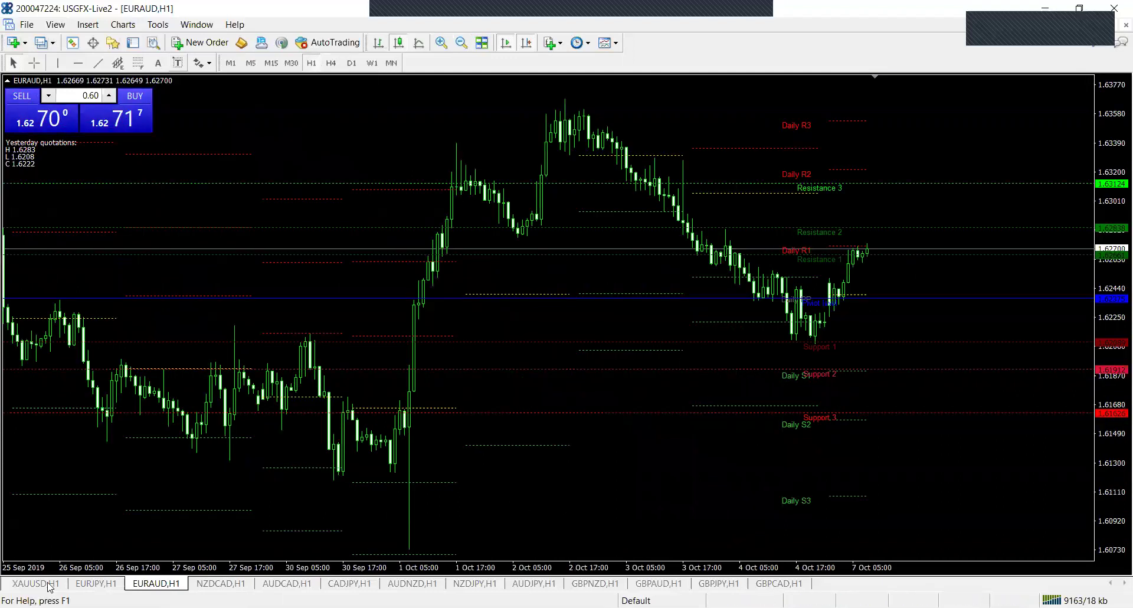
Look over the NZDCAD hourly chart, and measure on AUDCAD from the Oct 7 Daily S1 level up to the pivot line
left_click(221, 583)
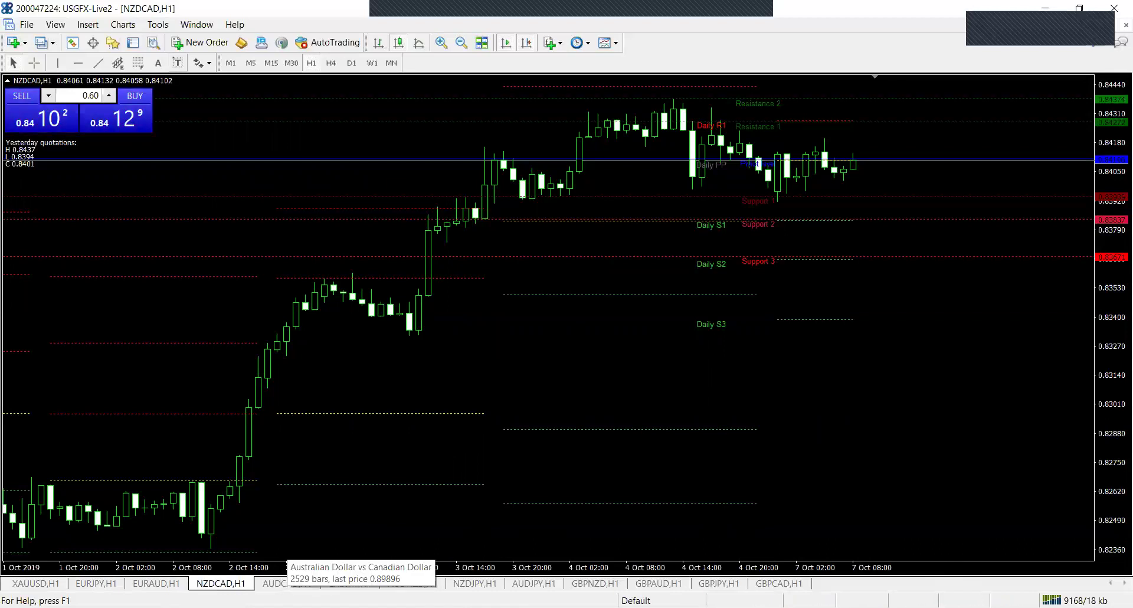
left_click(282, 583)
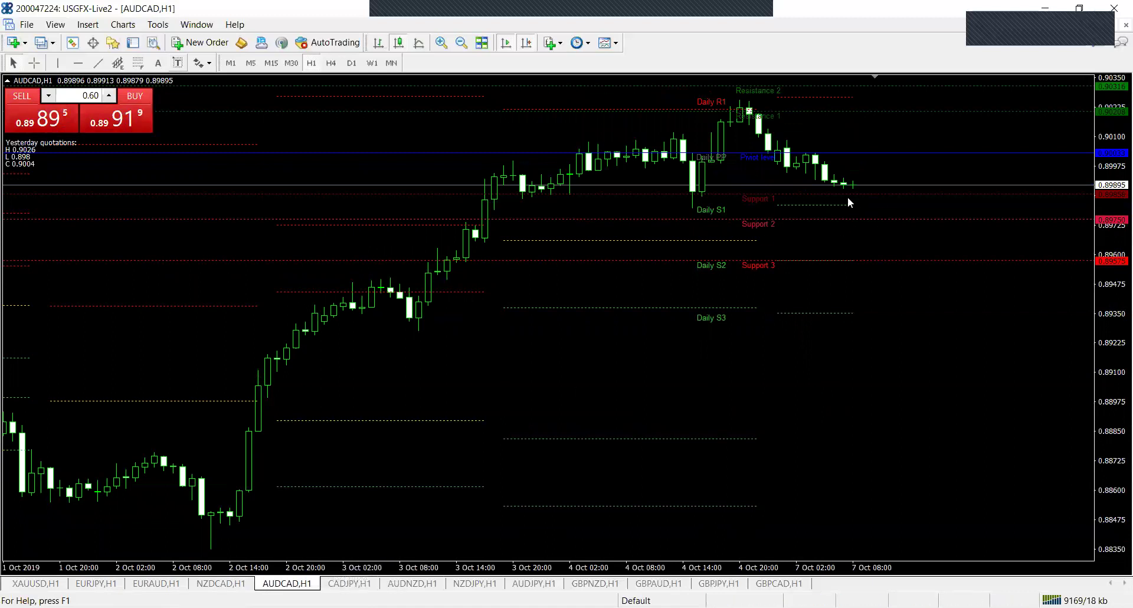
left_click(34, 62)
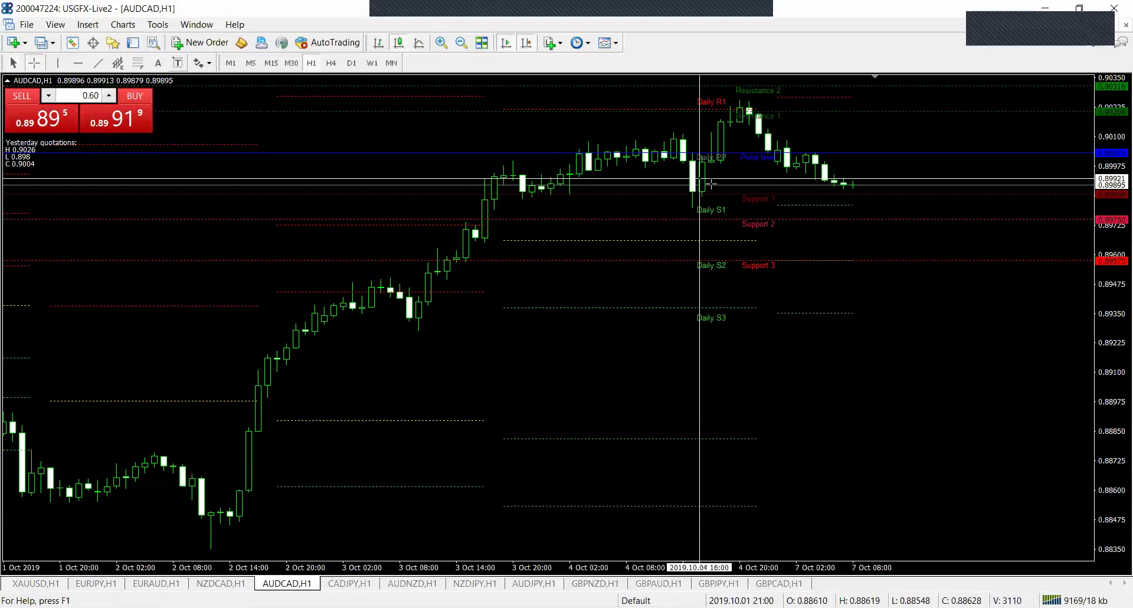
left_click_drag(811, 204, 848, 152)
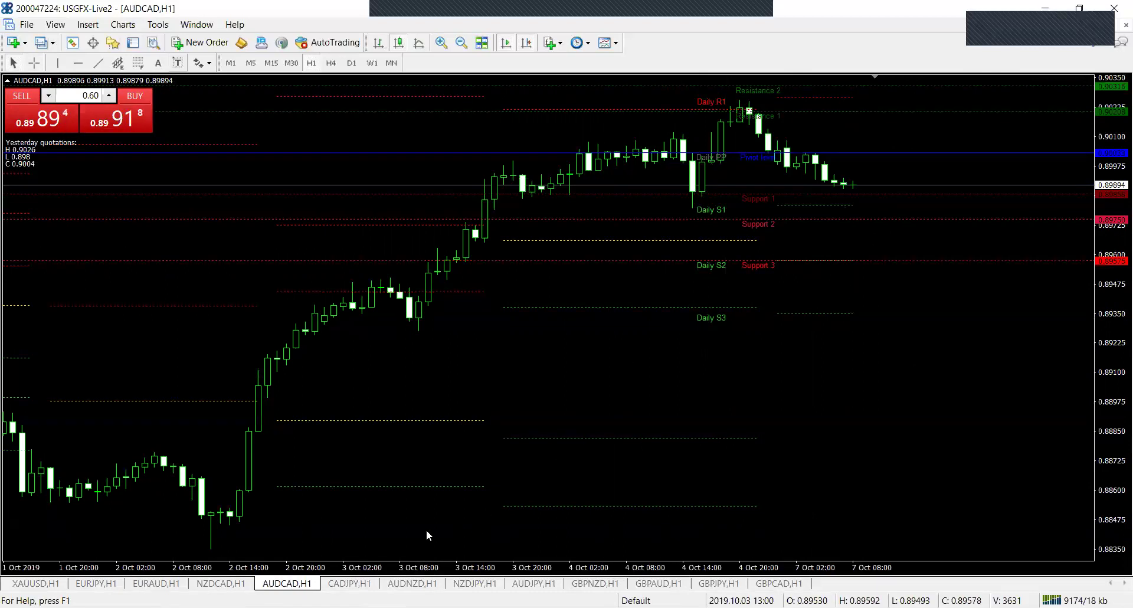
Look over the CADJPY hourly chart, and measure on AUDNZD from the Oct 7 low near Daily S1 up toward the pivot line
left_click(349, 583)
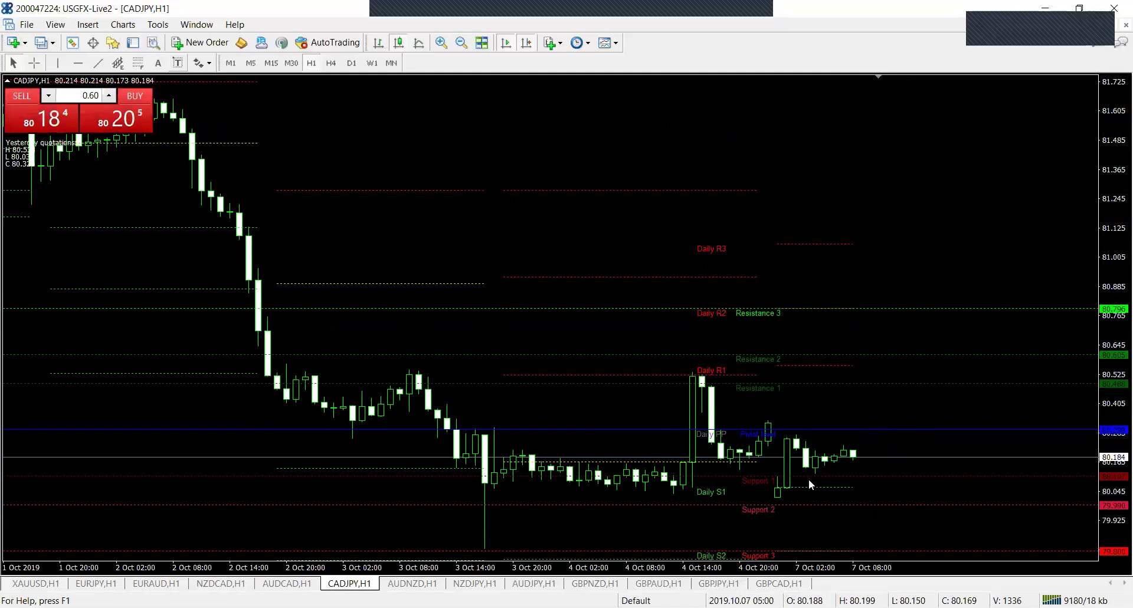
left_click(430, 584)
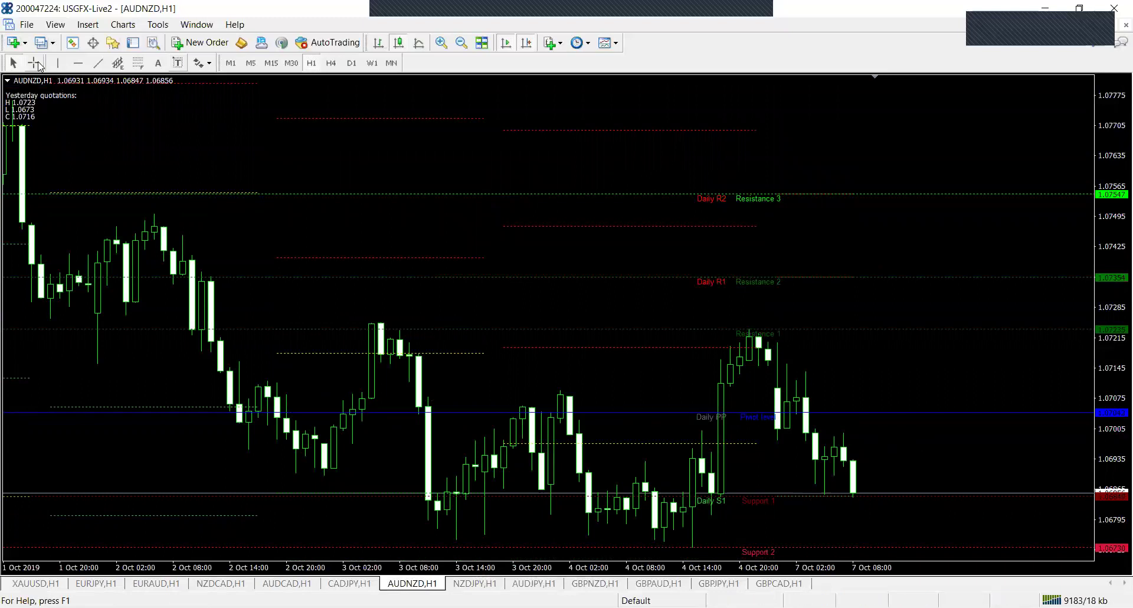
left_click(34, 62)
left_click_drag(853, 493, 870, 429)
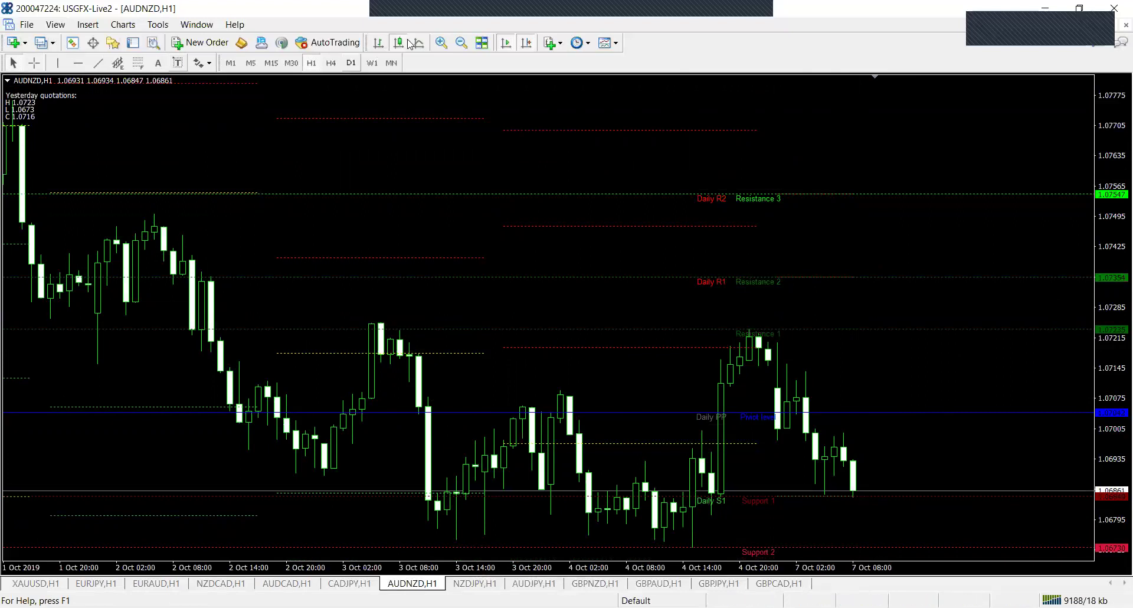
Examine AUDNZD's longer-term price action on the weekly timeframe, from early 2018 to October 2019
left_click(462, 42)
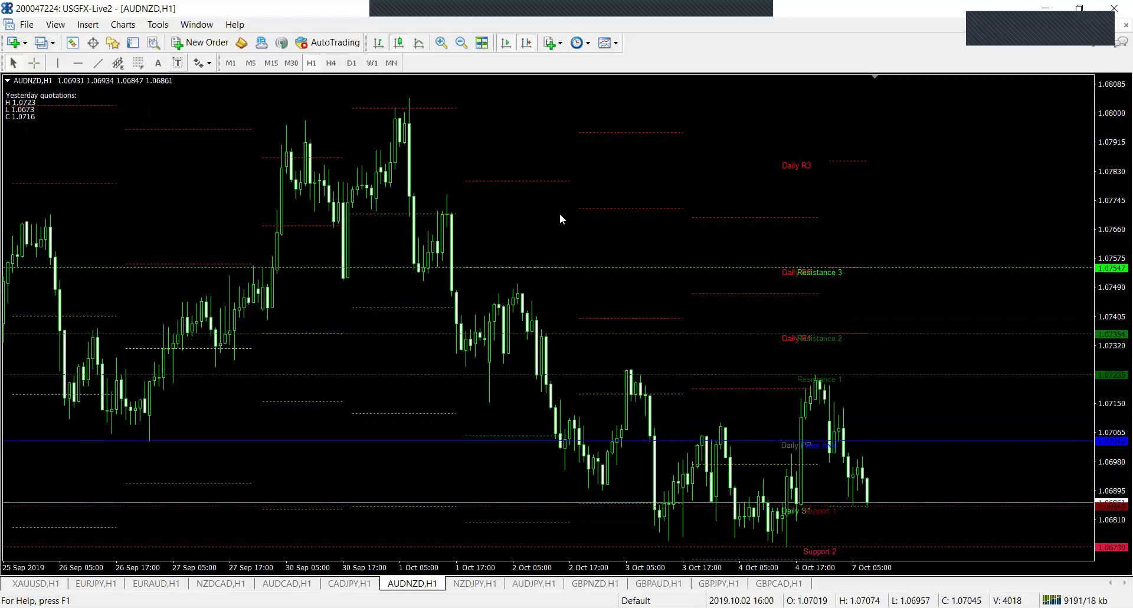
left_click(368, 64)
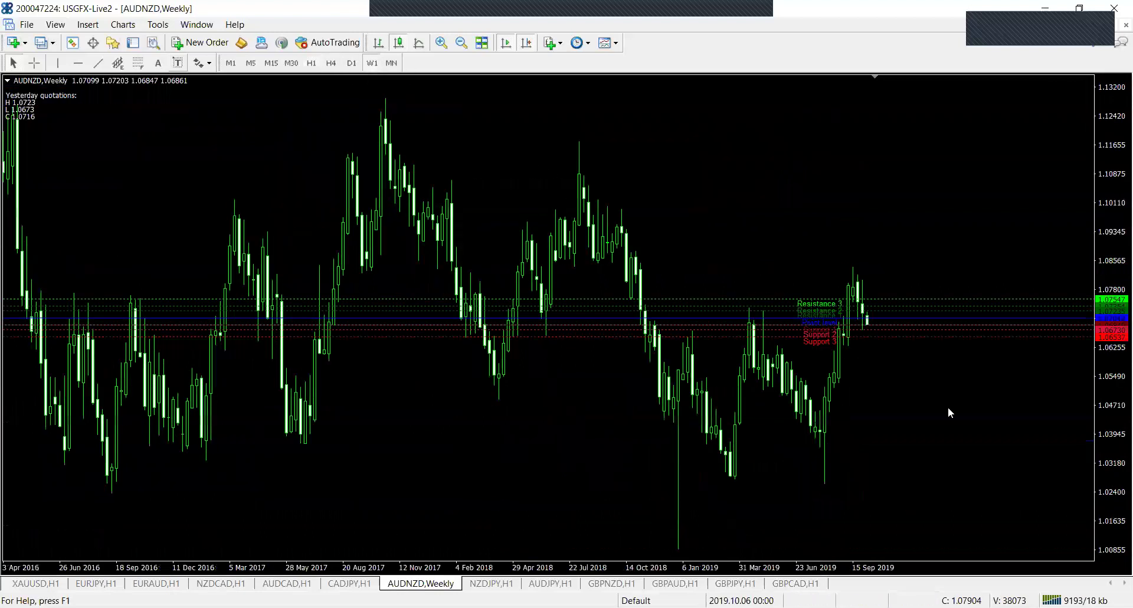
left_click(441, 43)
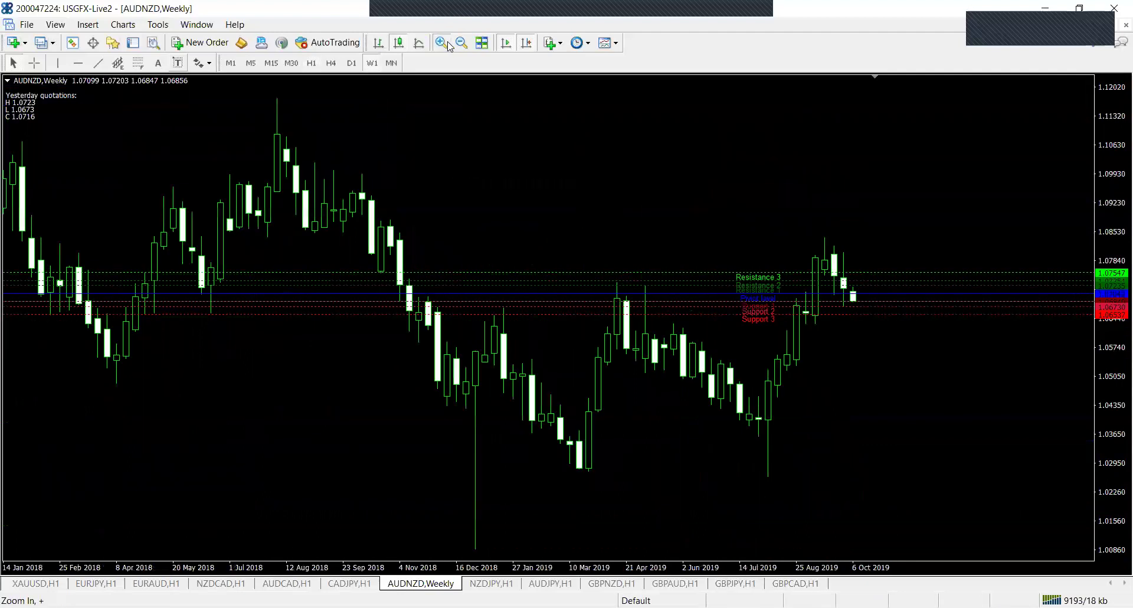
left_click(441, 43)
left_click(461, 42)
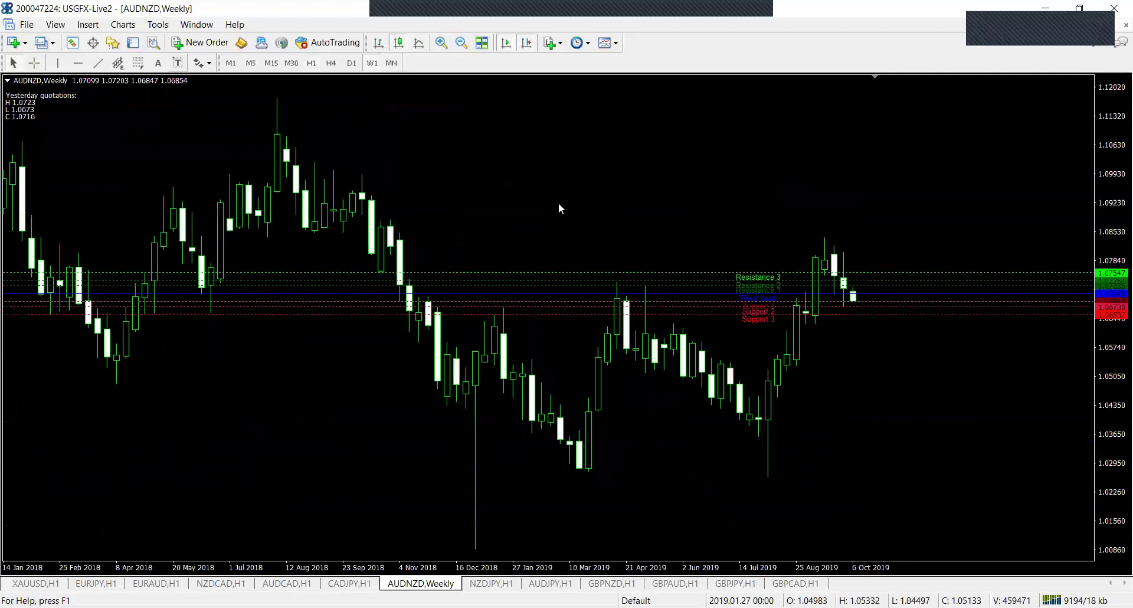
left_click_drag(156, 162, 349, 179)
Compare AUDNZD on the H1 and H4 timeframes, and leave the chart on H1
left_click(312, 63)
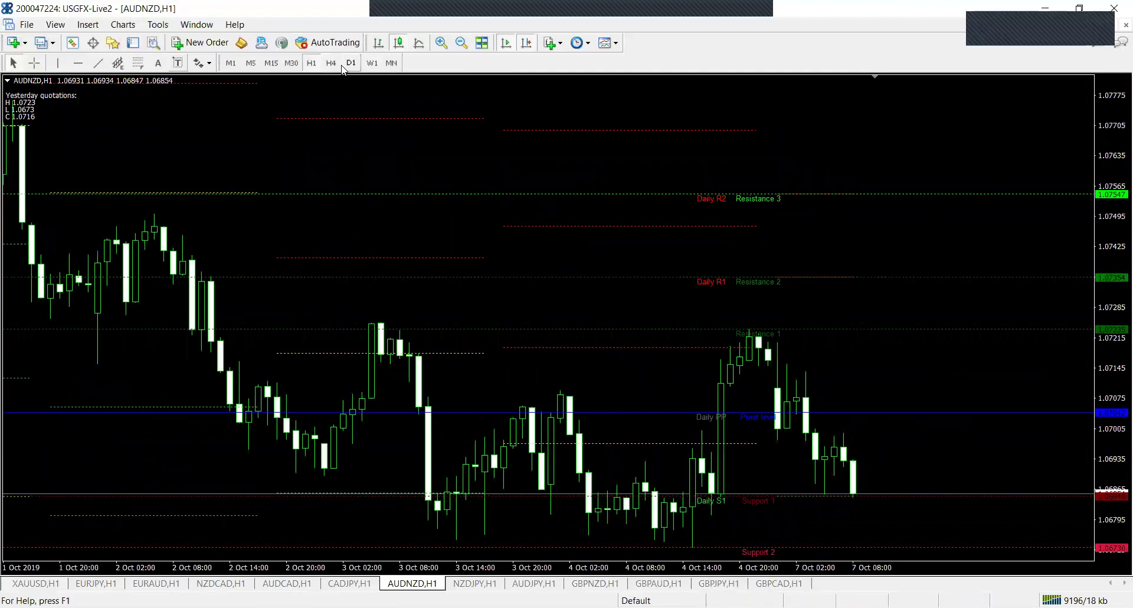
left_click(331, 62)
mouse_move(431, 258)
left_mouse_down()
mouse_move(392, 261)
mouse_move(445, 270)
left_mouse_up()
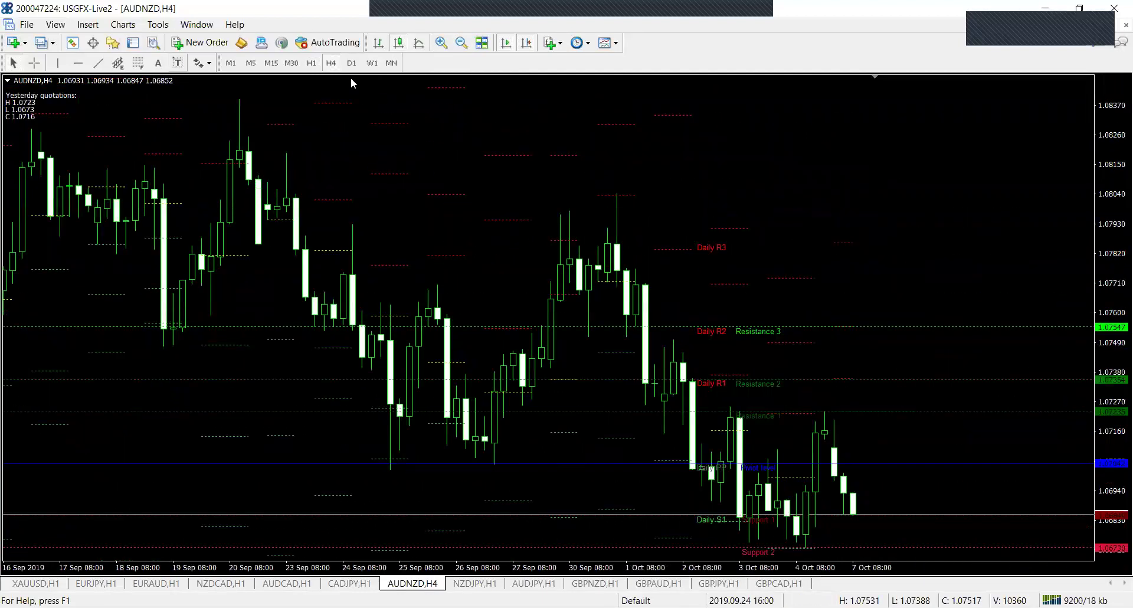
left_click(311, 63)
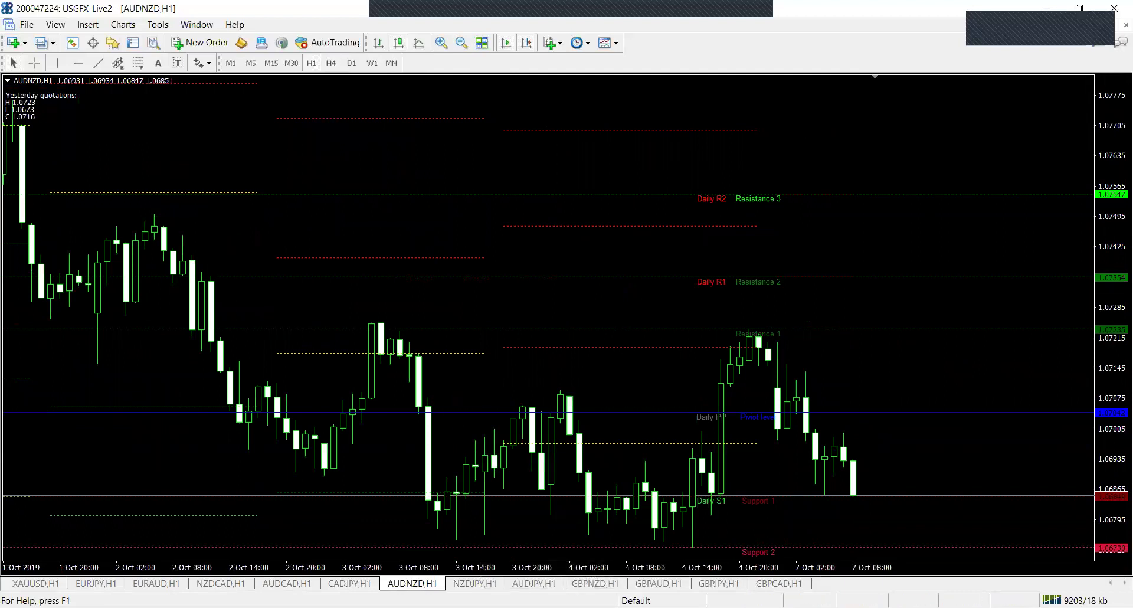
Open the NZDJPY hourly chart and measure from the Oct 7 Daily S1 level up to the pivot line
left_click(475, 583)
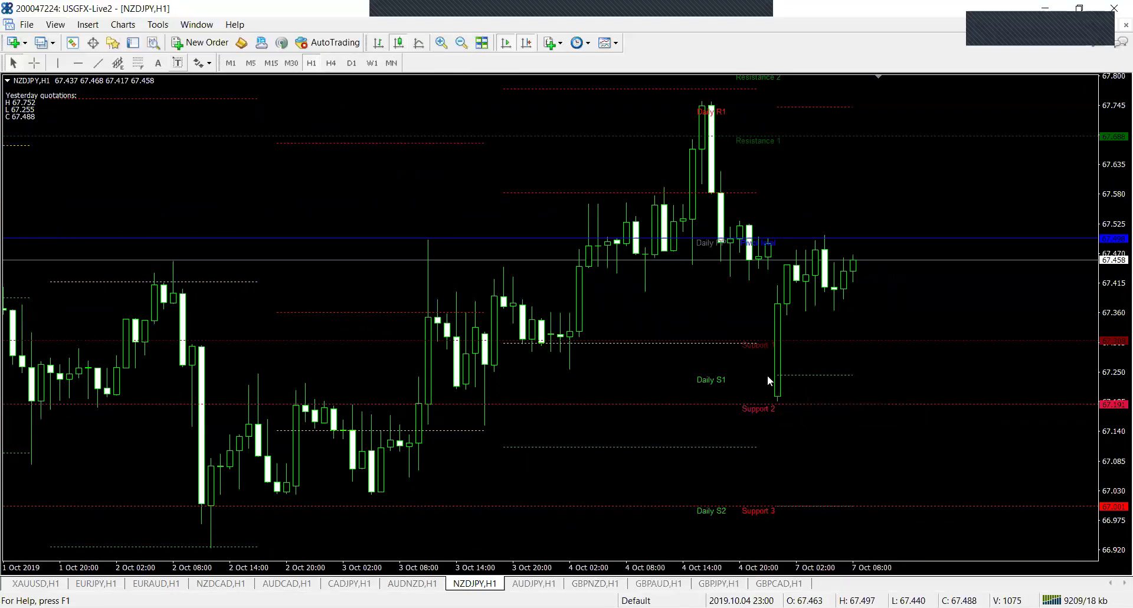
left_click(36, 63)
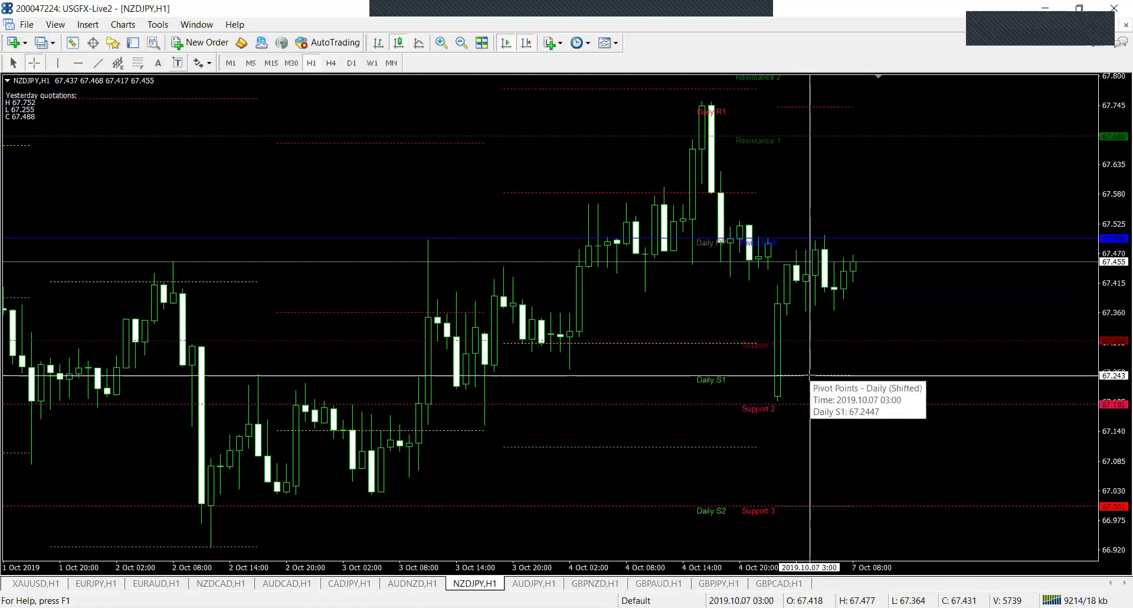
left_click_drag(810, 375, 838, 234)
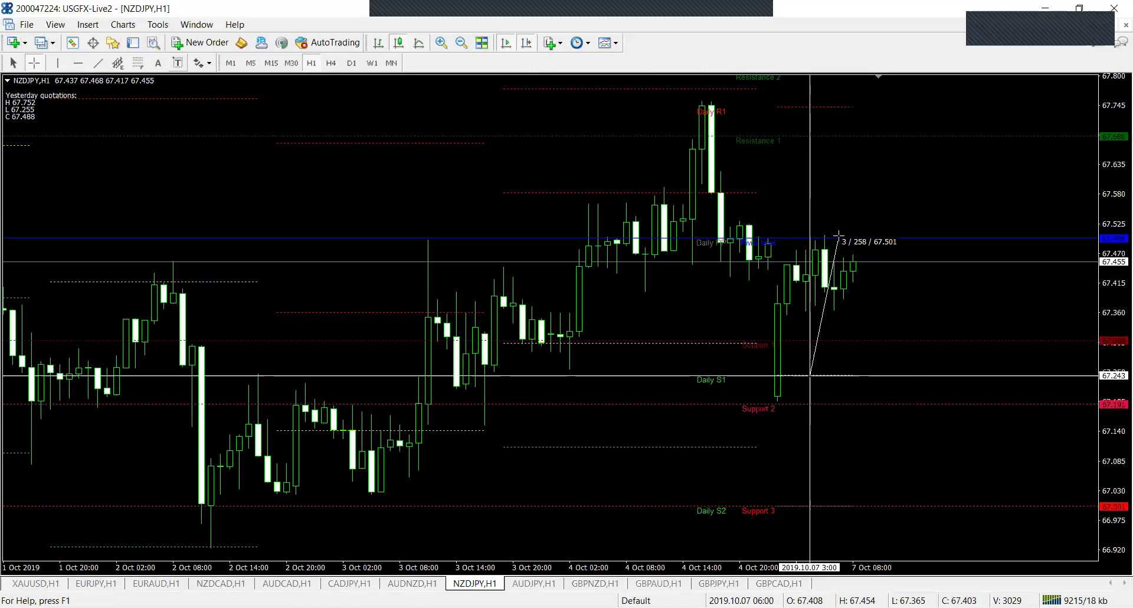
left_click_drag(838, 234, 838, 234)
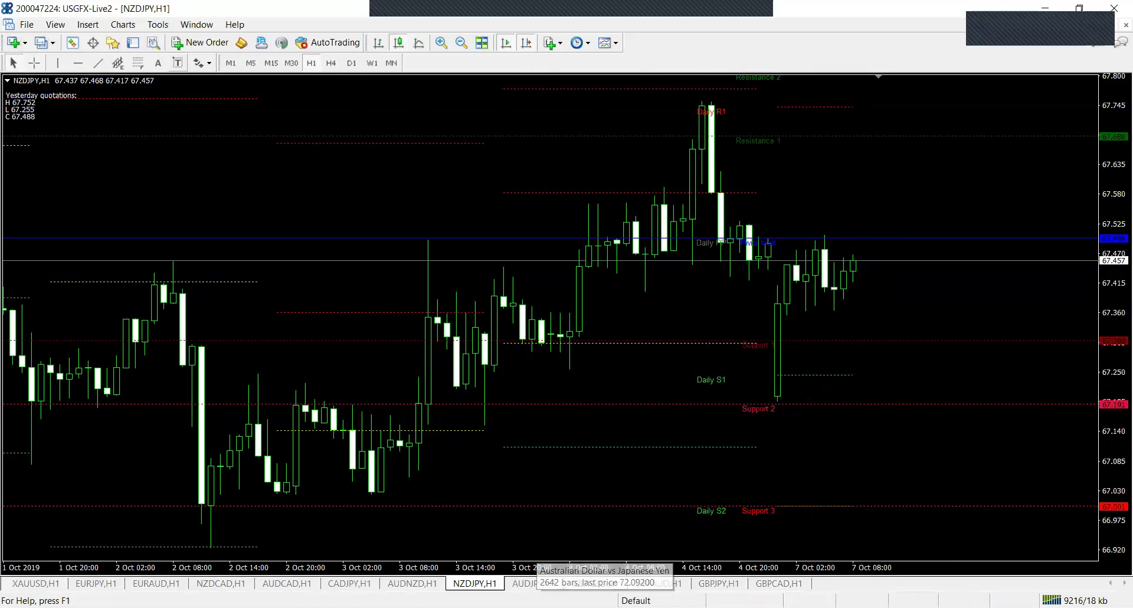
Open the AUDJPY hourly chart and measure from the Oct 7 Daily S1 level up to the pivot line
key("ctrl+Tab")
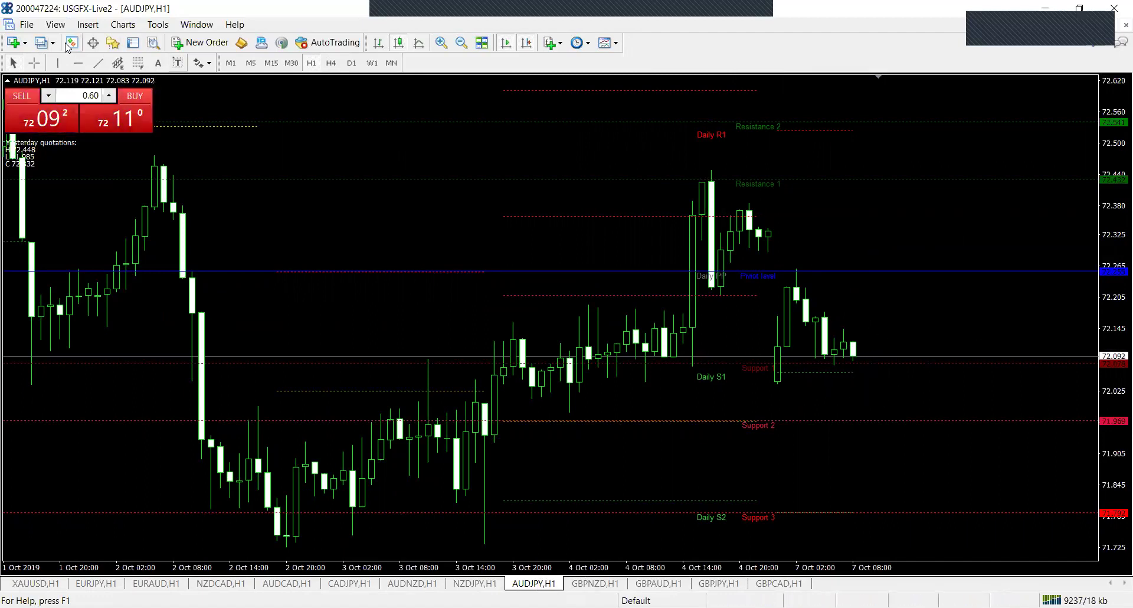
left_click(39, 65)
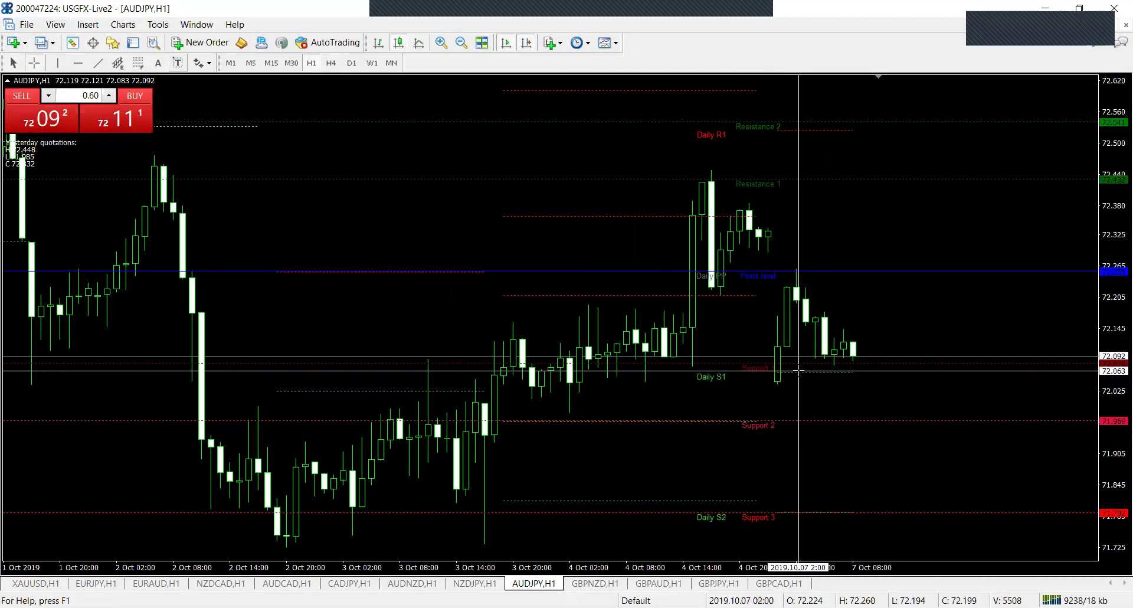
left_click_drag(801, 360, 797, 269)
Look over the GBPNZD hourly chart, and examine GBPAUD's pivot, Support 2 and Daily R2 levels on a compressed price scale
left_click(581, 584)
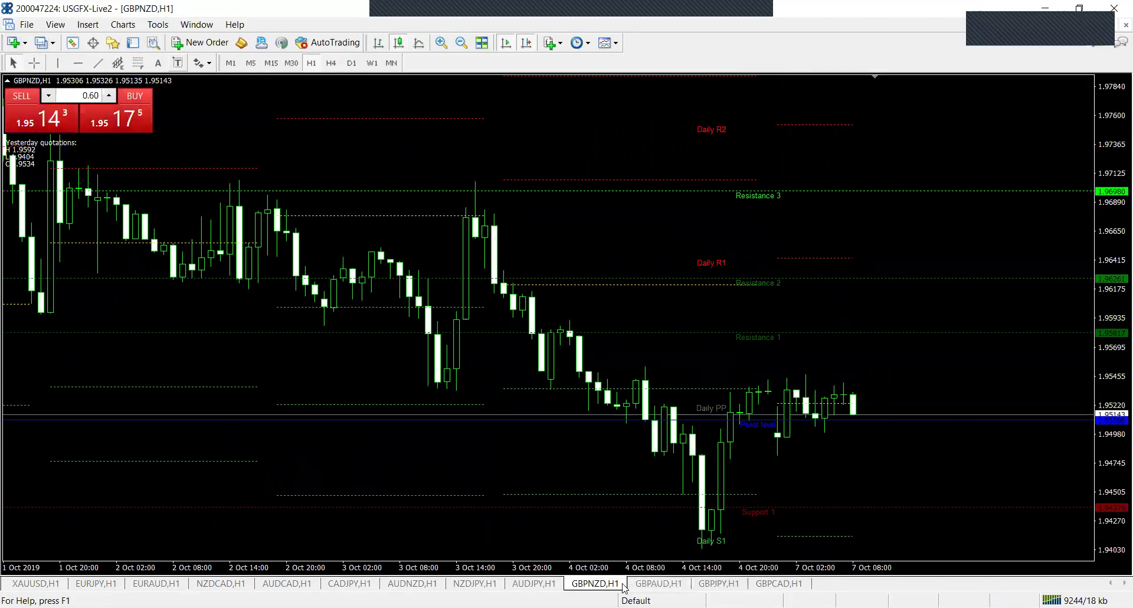
left_click(657, 583)
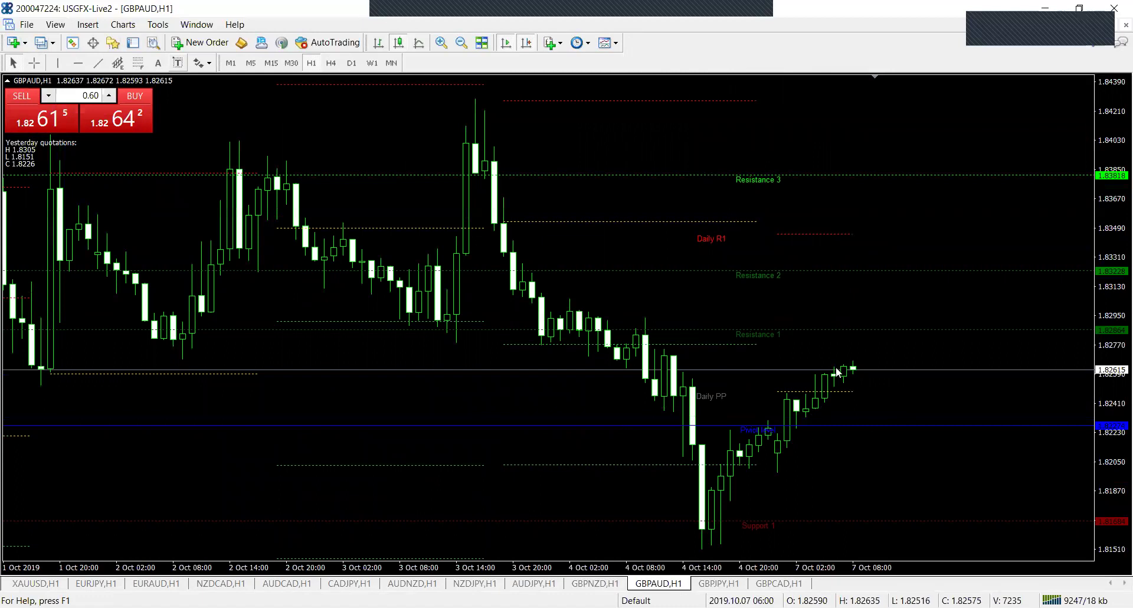
left_click_drag(1118, 222, 1117, 233)
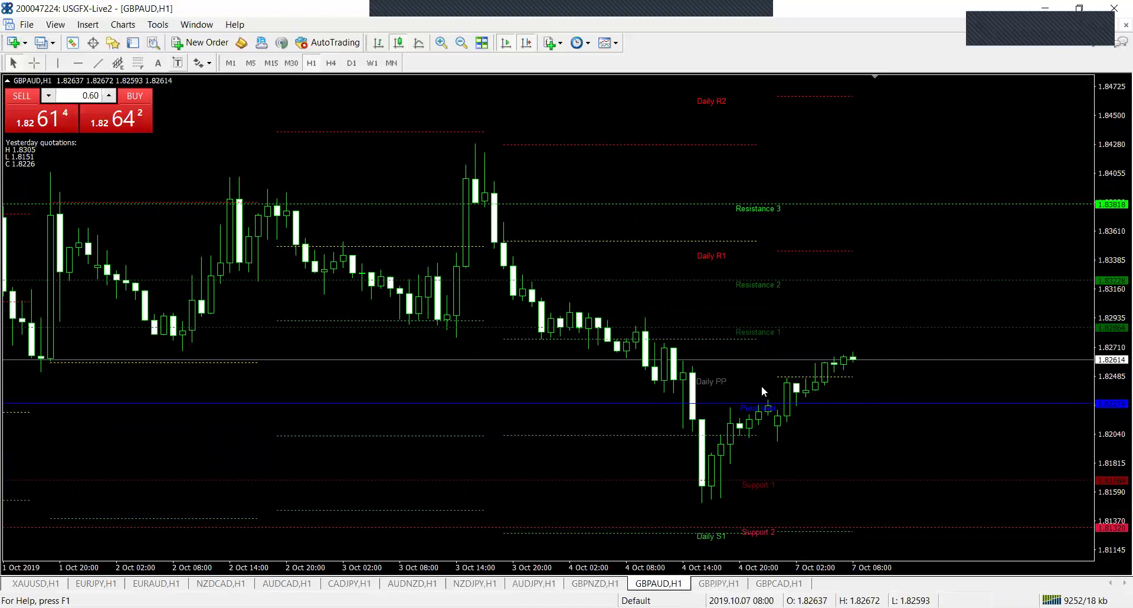
left_click_drag(1117, 179, 1117, 175)
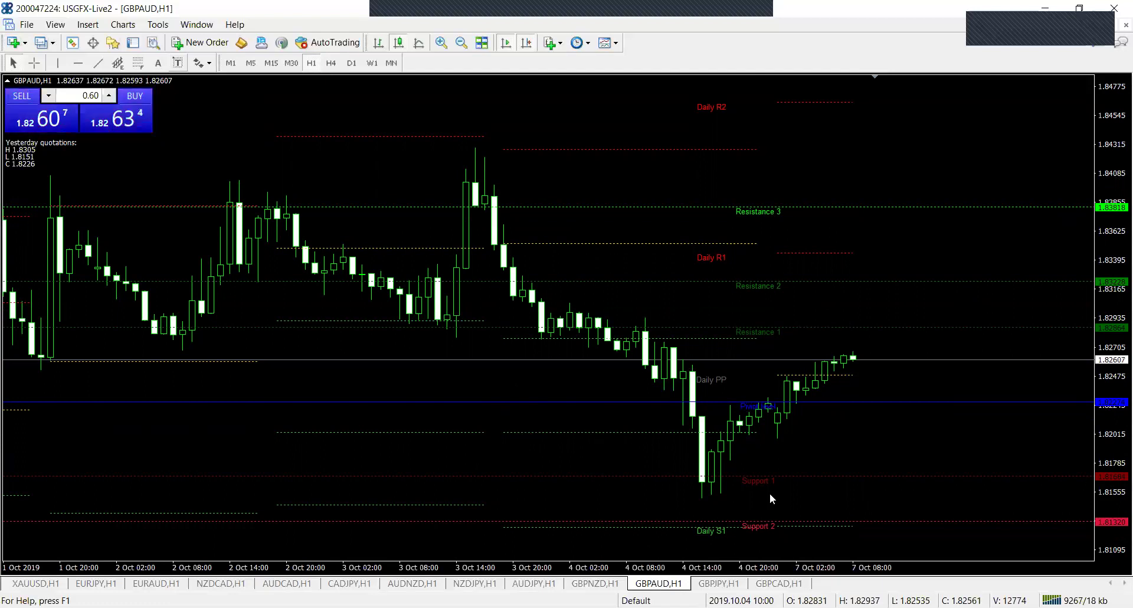
mouse_move(795, 402)
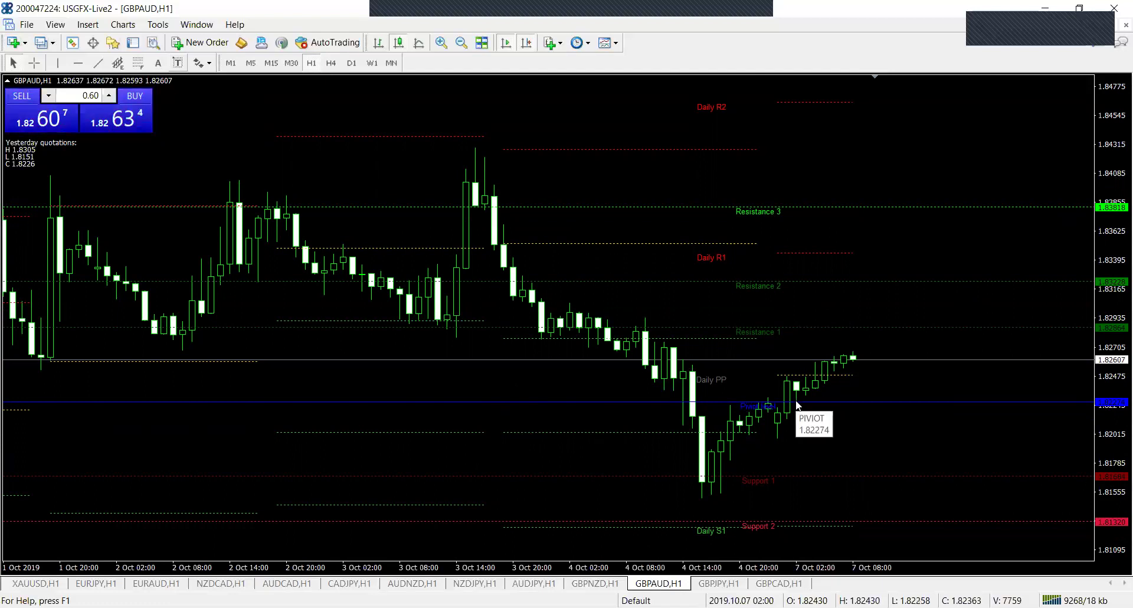
Measure the GBPJPY rise from the Oct 7 Daily S1 level to that day's high, and bring up the GBPCAD hourly chart
left_click(726, 584)
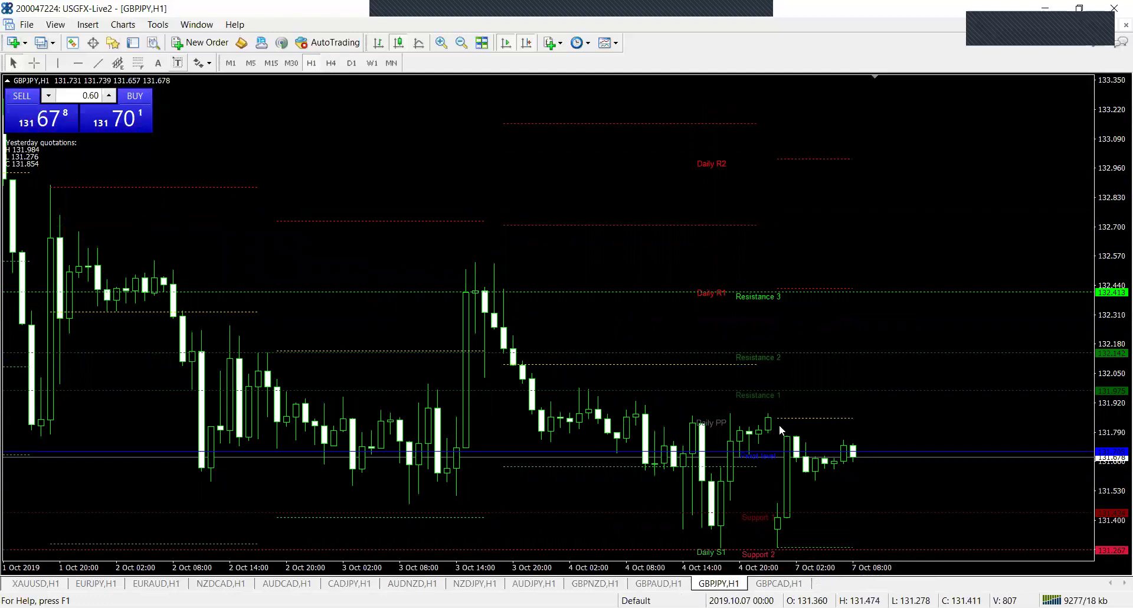
key("ctrl+f")
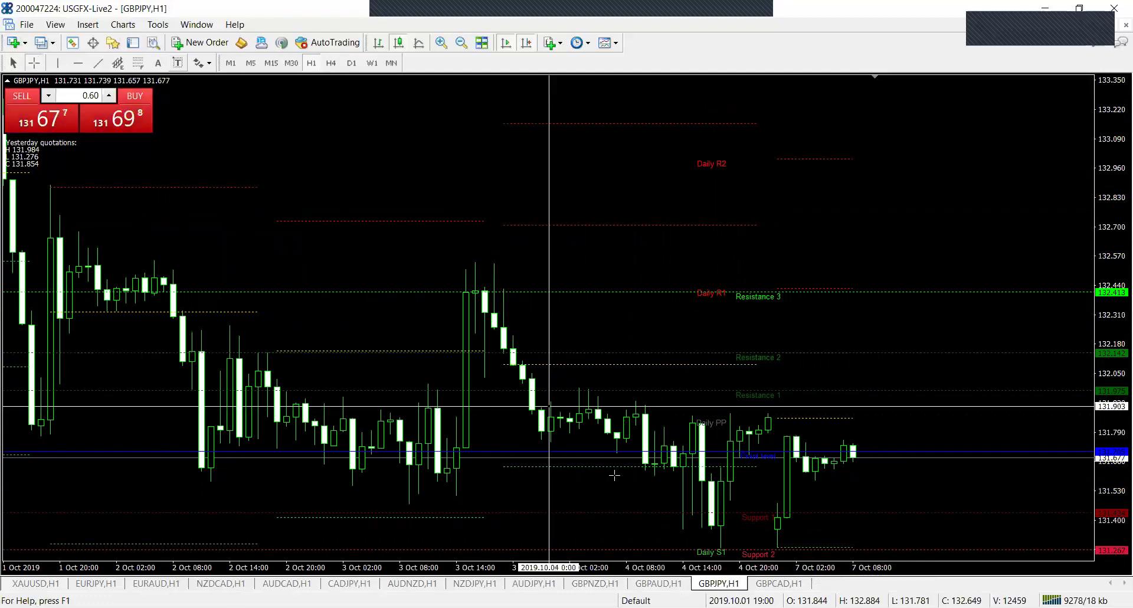
left_click_drag(797, 546, 788, 434)
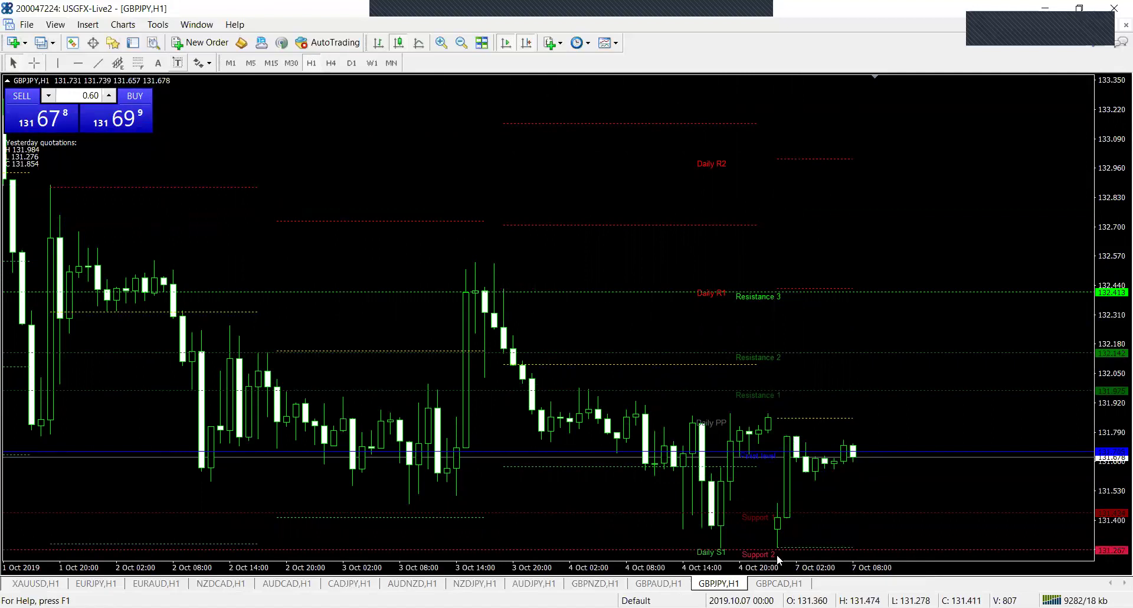
left_click(773, 583)
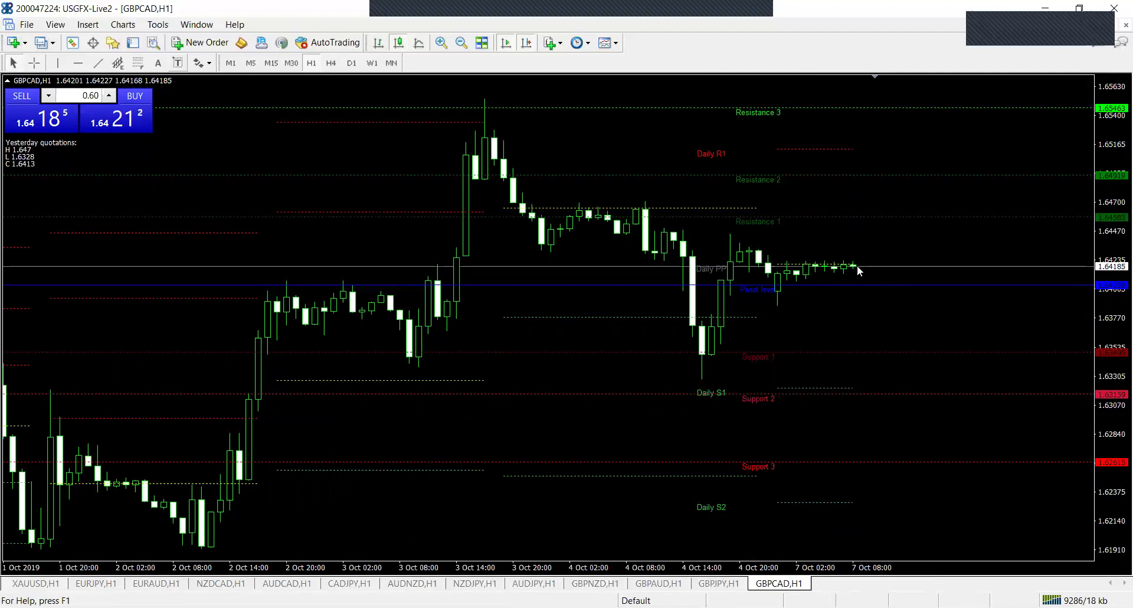
Compress the GBPCAD hourly chart's price scale to examine price against the pivot, resistance and Daily R2 levels
left_click_drag(1112, 161, 1114, 152)
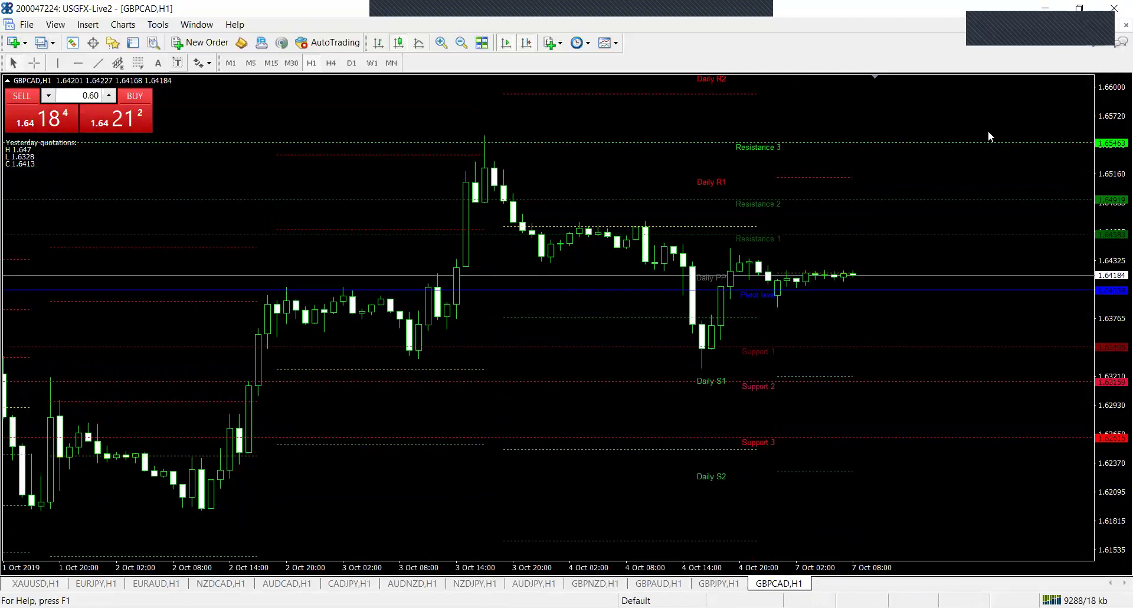
left_click_drag(1115, 109, 1113, 115)
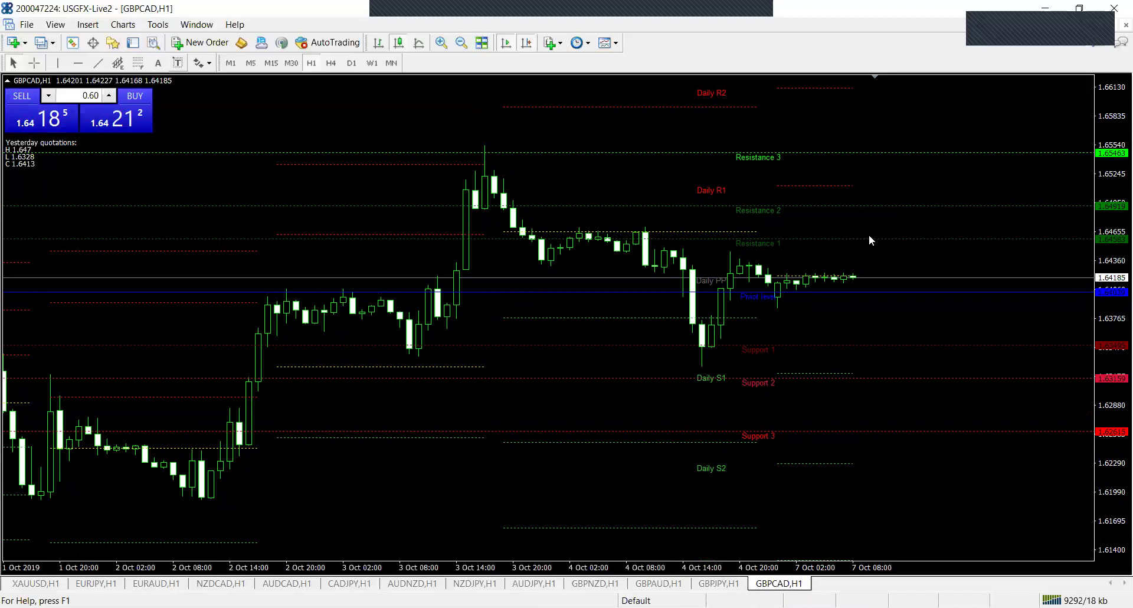
mouse_move(868, 236)
left_click_drag(1105, 182, 1105, 177)
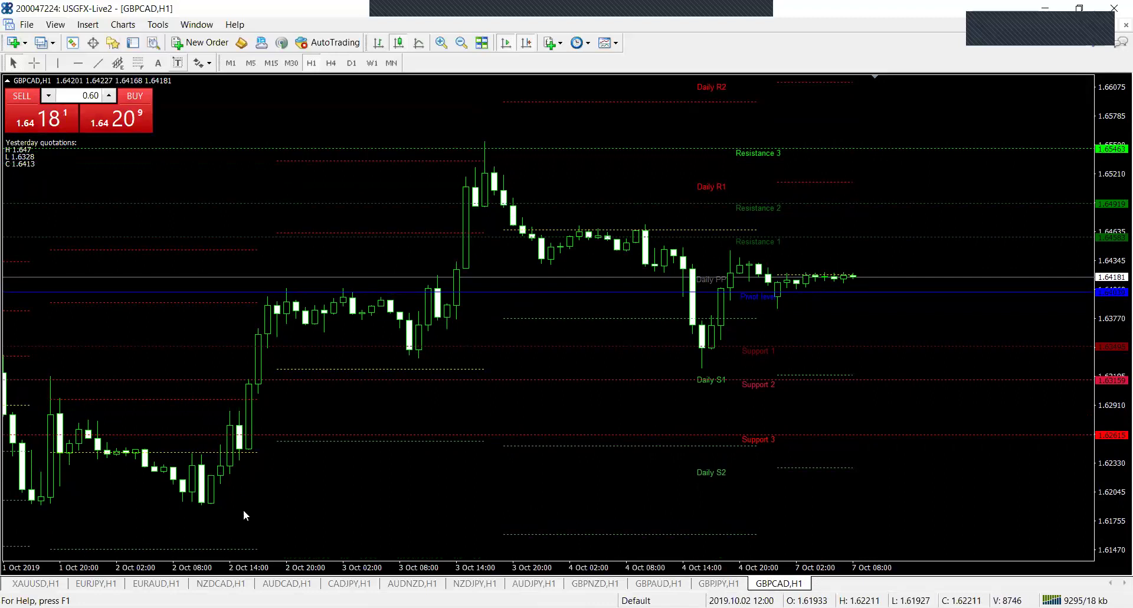
Look back over the EURAUD, CADJPY, AUDCAD, NZDCAD, EURJPY and AUDNZD hourly charts, and check the Resistance 2 level on EURAUD
left_click(165, 583)
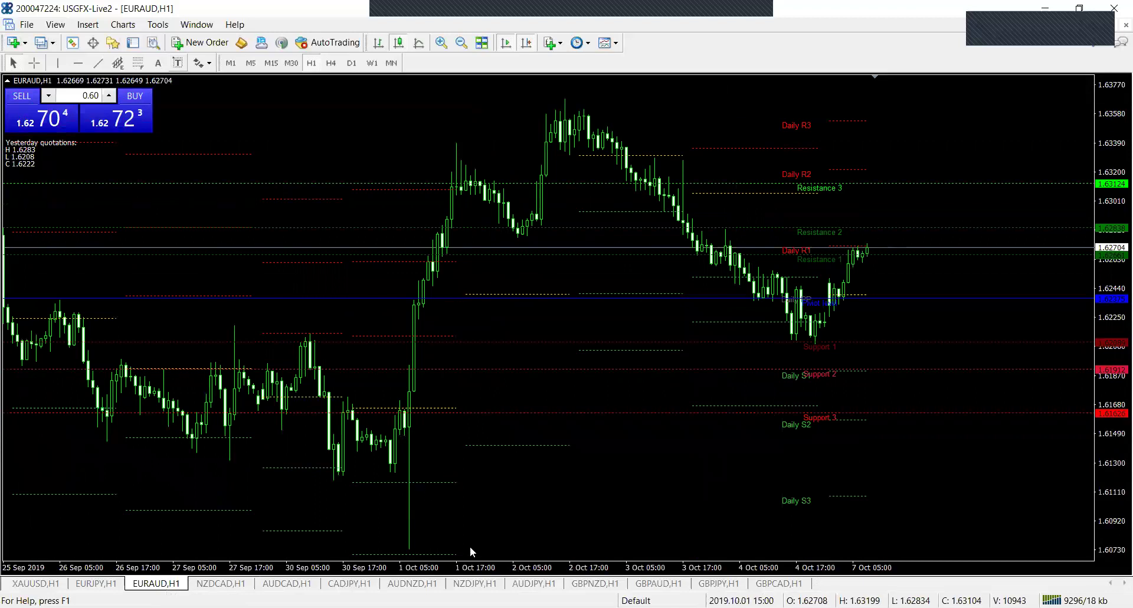
left_click(335, 586)
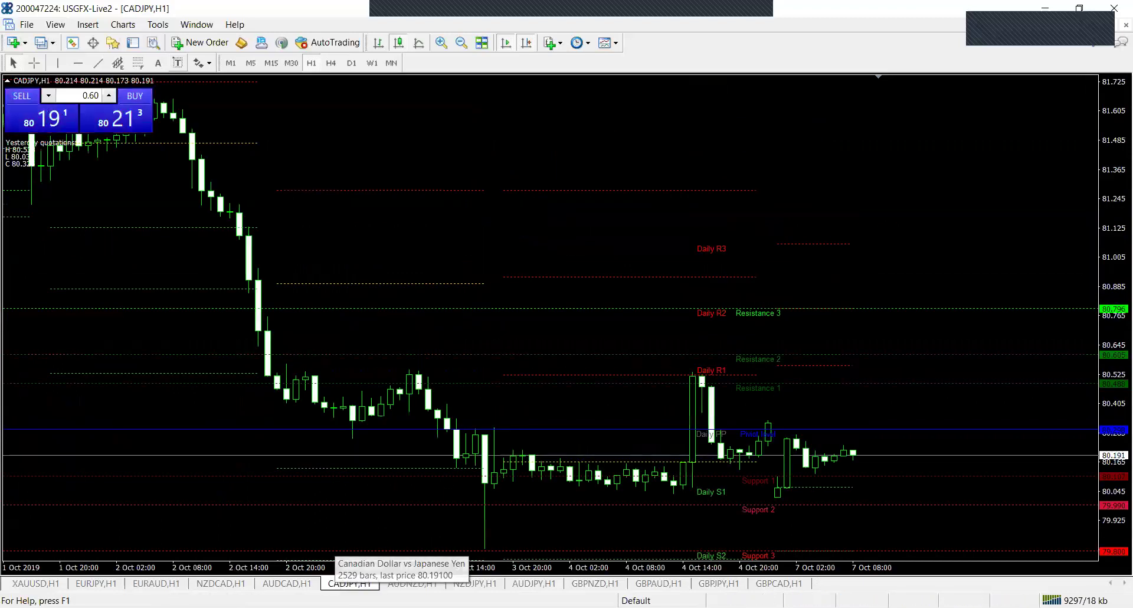
left_click(290, 584)
left_click(239, 586)
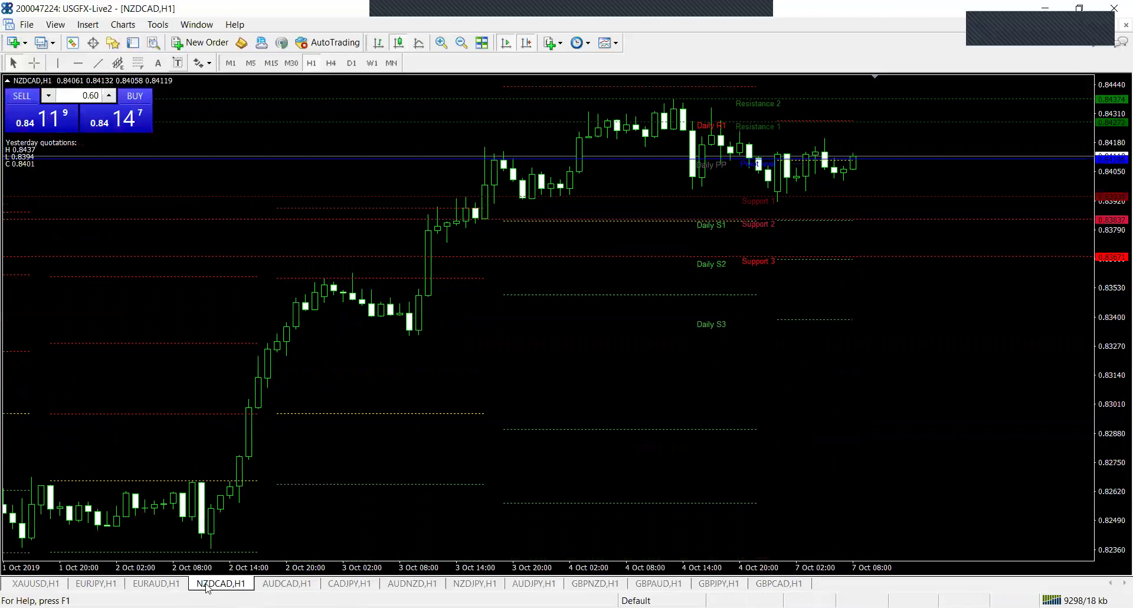
left_click(118, 584)
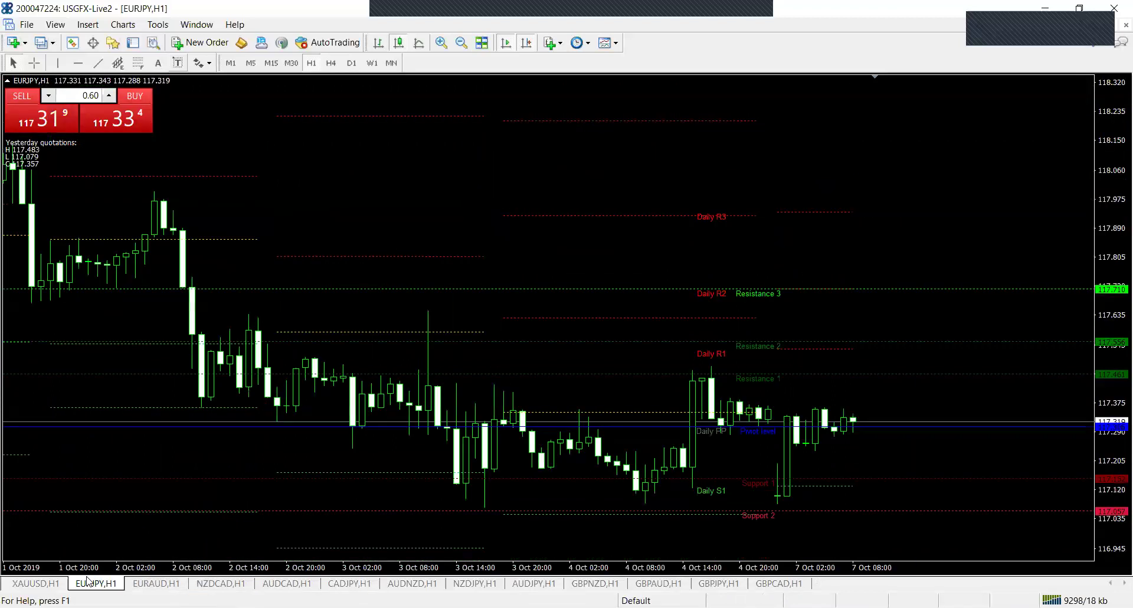
left_click(365, 585)
left_click(412, 584)
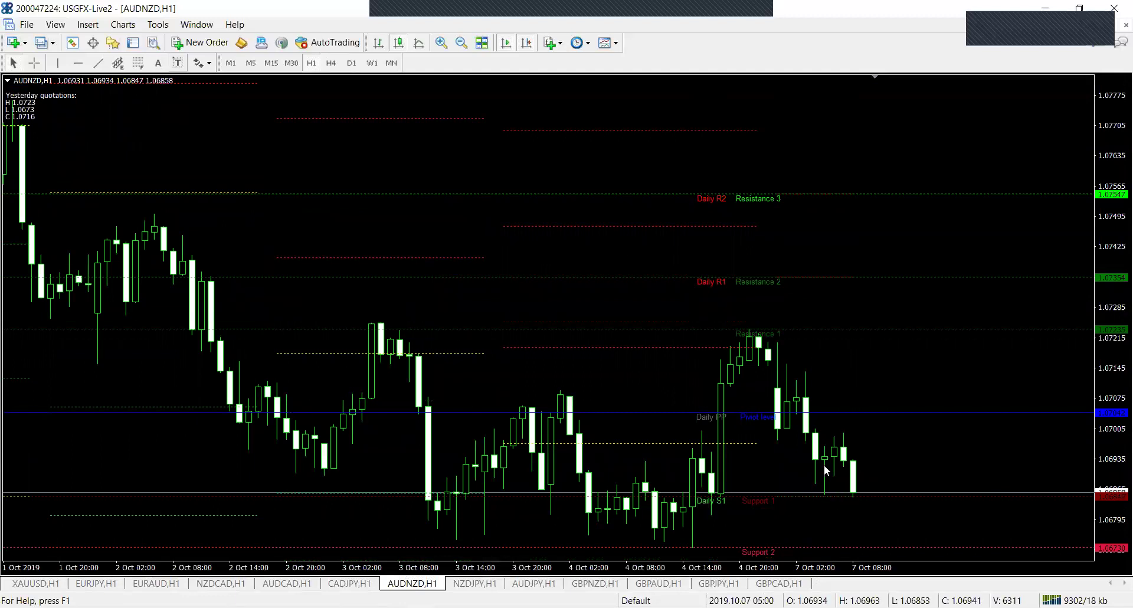
left_click(141, 584)
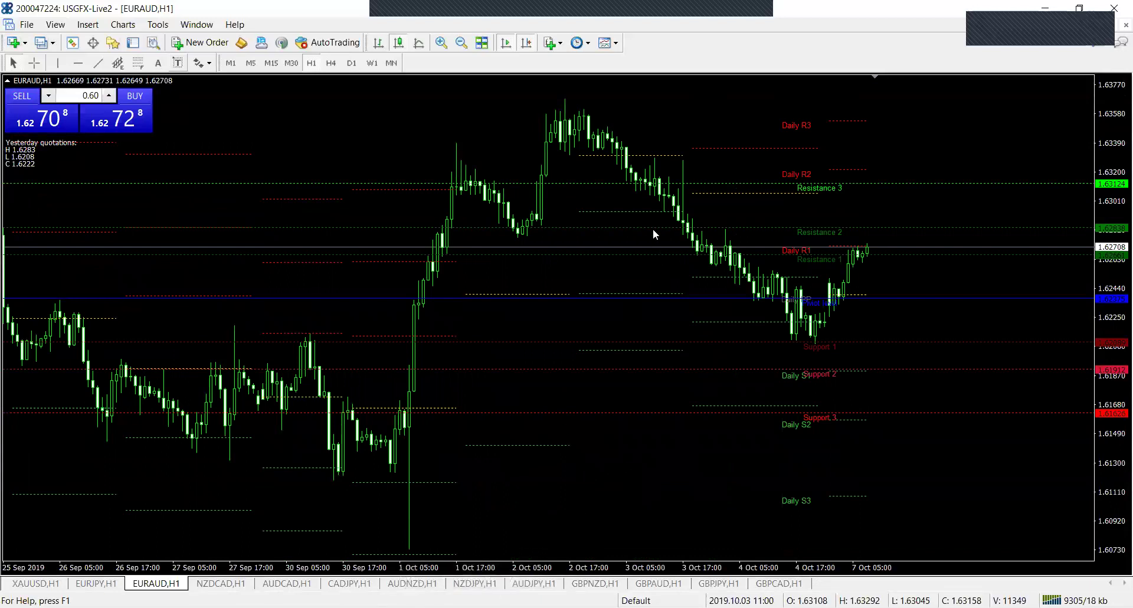
mouse_move(653, 229)
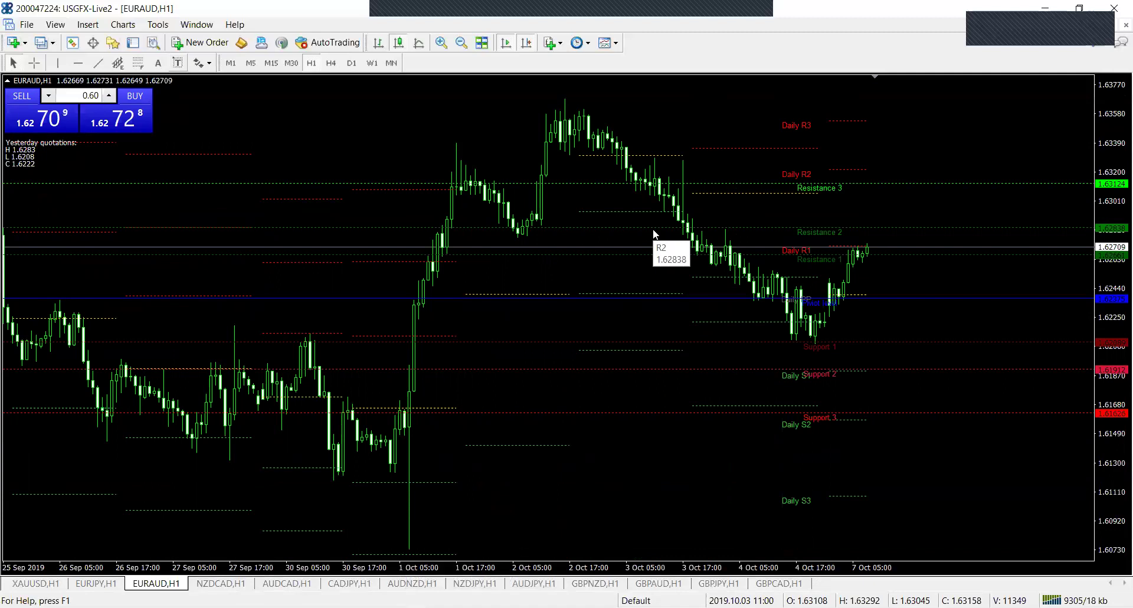